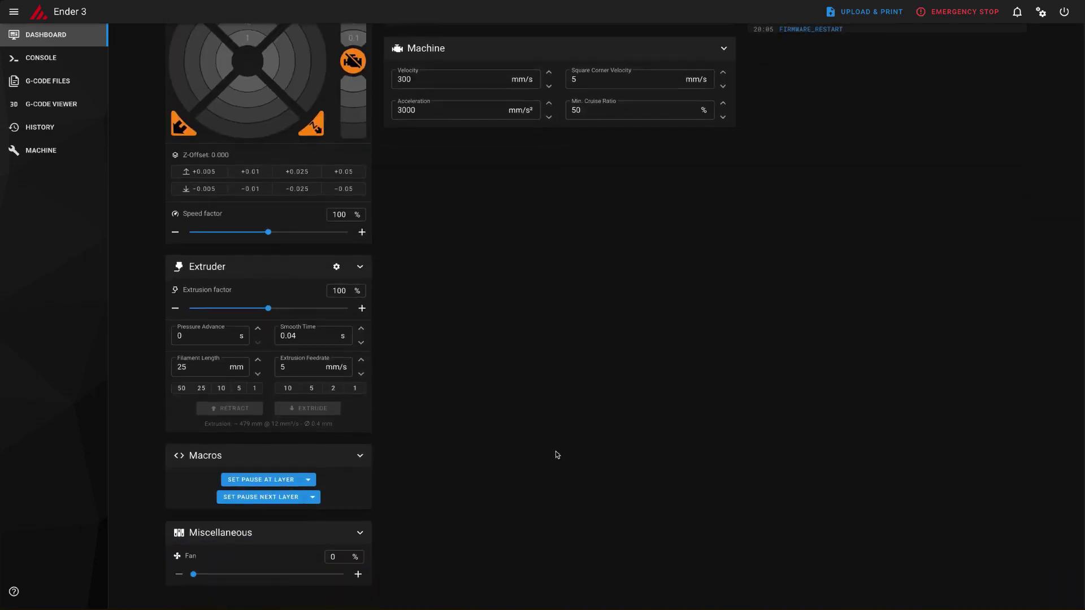
# Tour the Mainsail Console, G-Code Files, History and Machine pages, then return to the Dashboard
pyautogui.scroll(3, 557, 449)
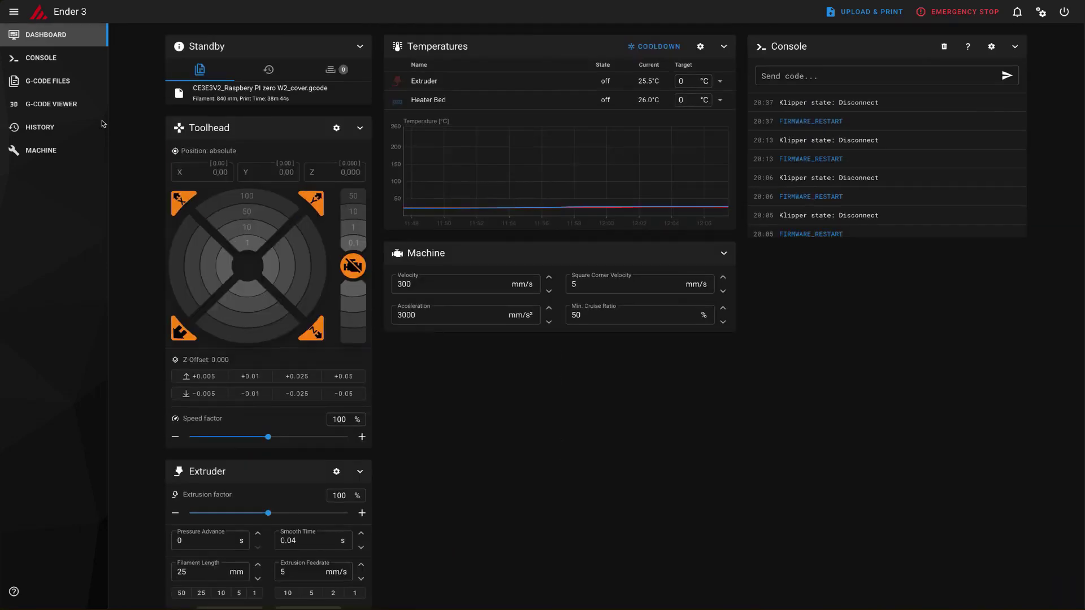
pyautogui.click(53, 59)
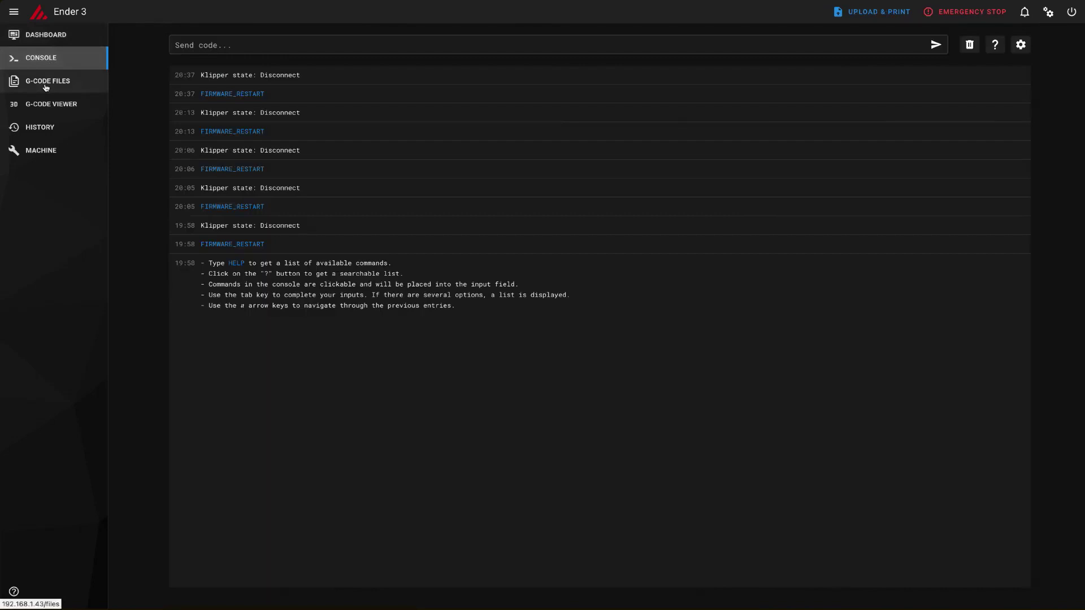
pyautogui.click(46, 87)
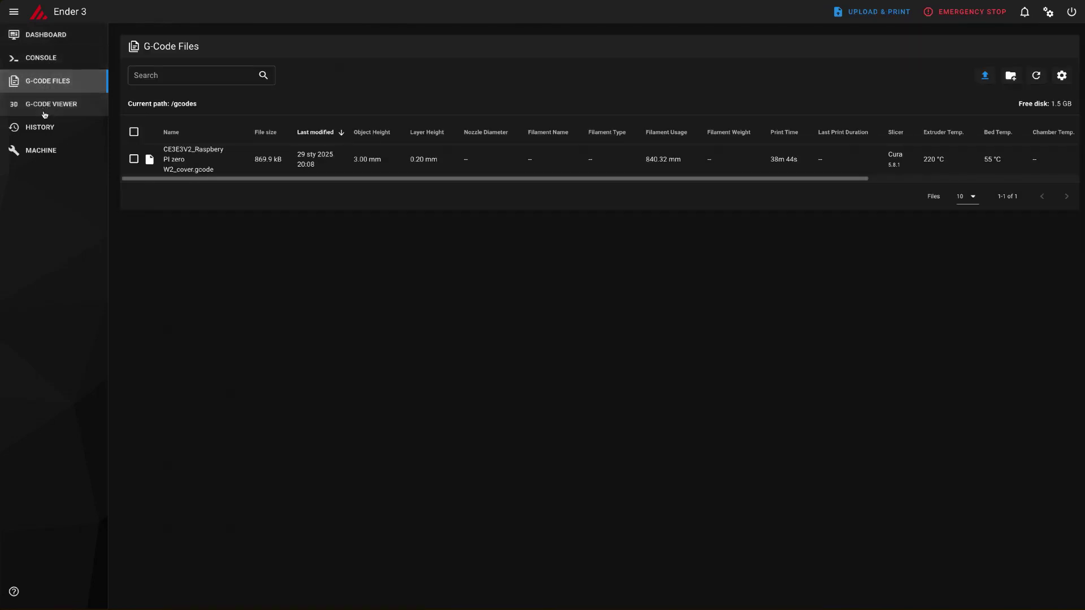
pyautogui.click(51, 129)
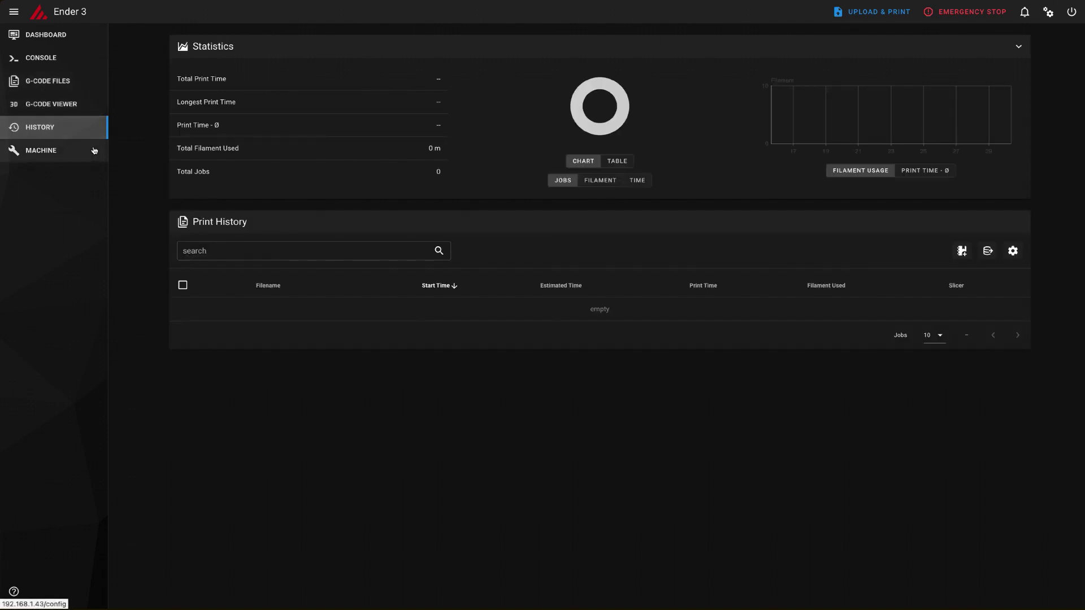
pyautogui.click(64, 150)
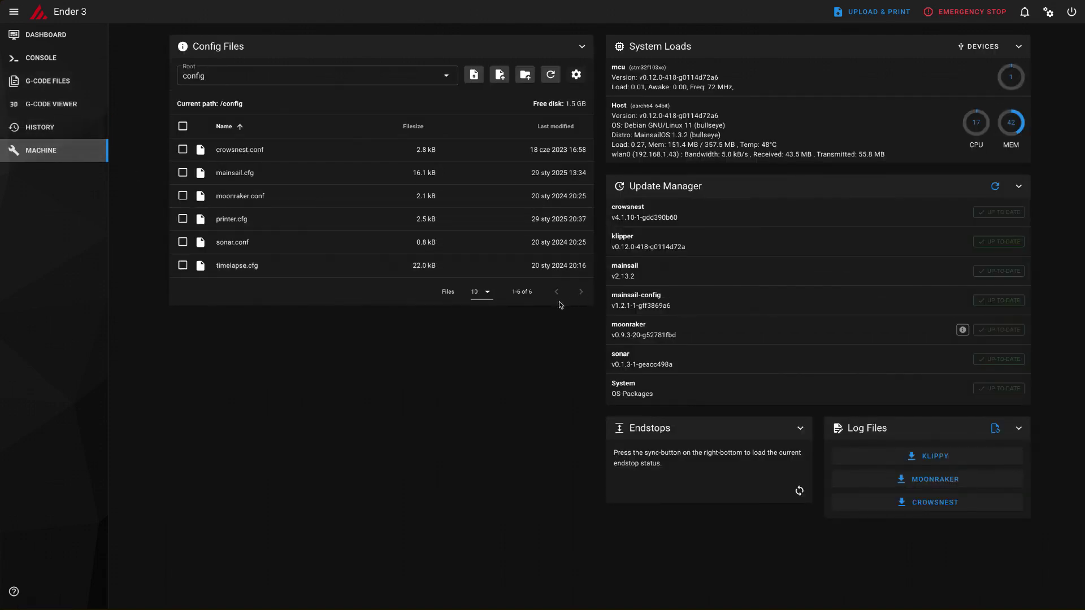
pyautogui.click(45, 35)
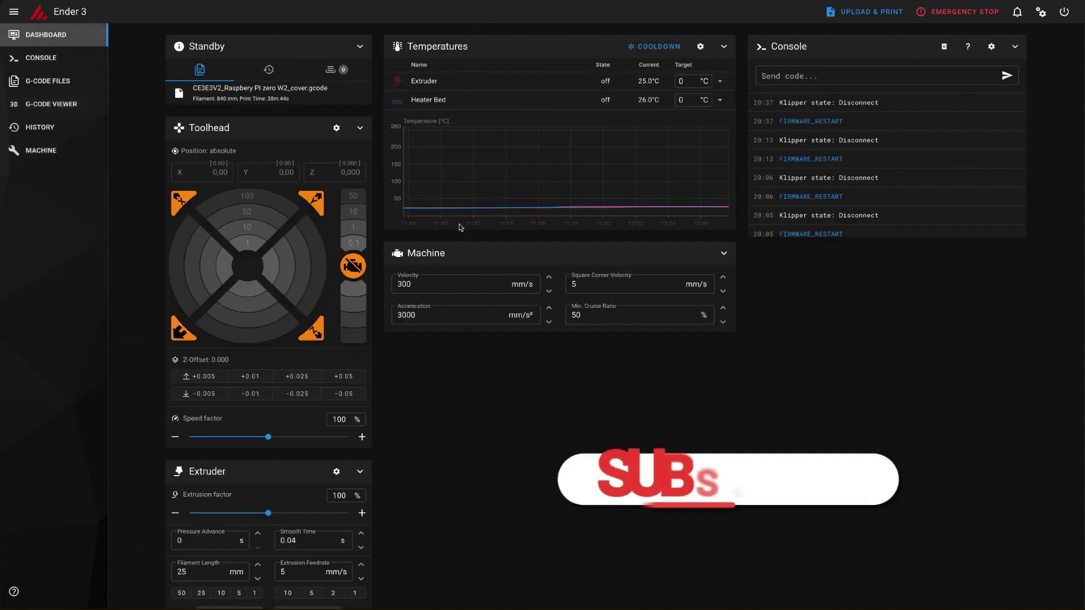
# Set the extruder target temperature to 50 and move on to the heater bed target
pyautogui.scroll(-2, 565, 277)
pyautogui.scroll(2, 564, 277)
pyautogui.click(573, 277)
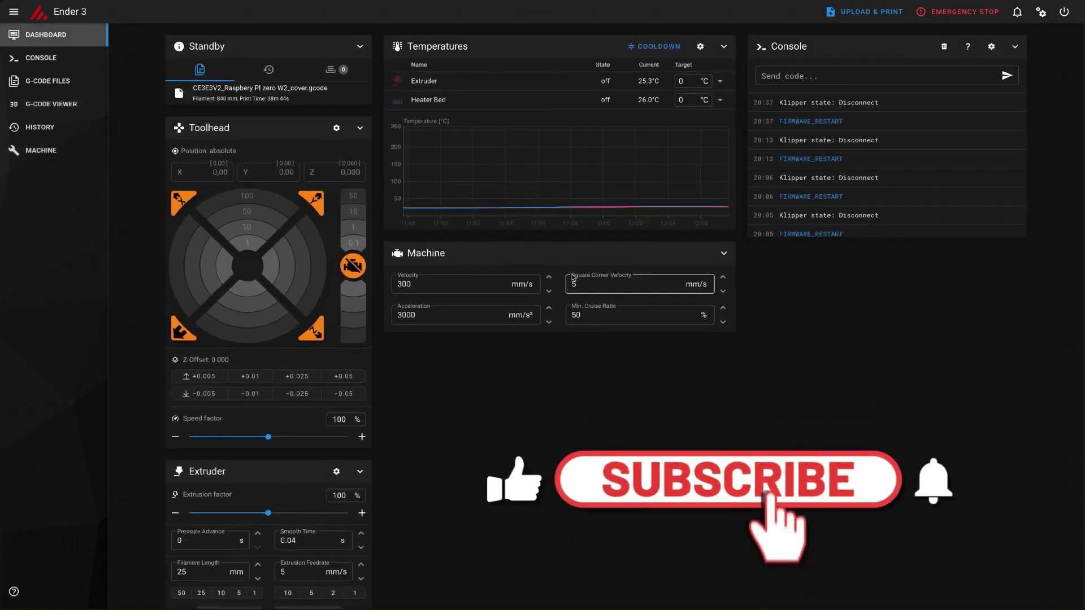
pyautogui.click(685, 79)
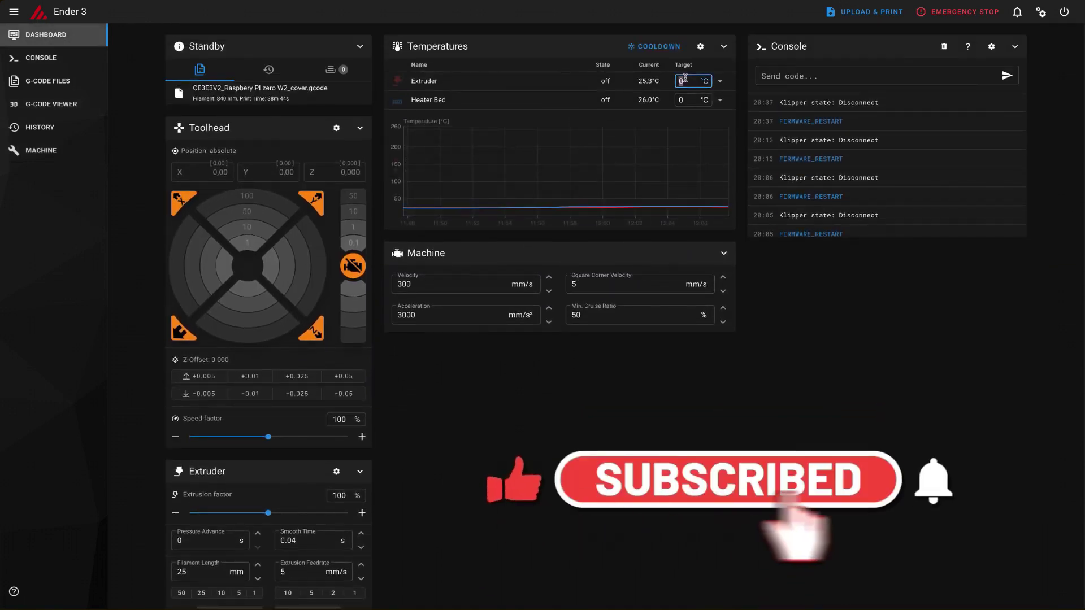
pyautogui.write('50')
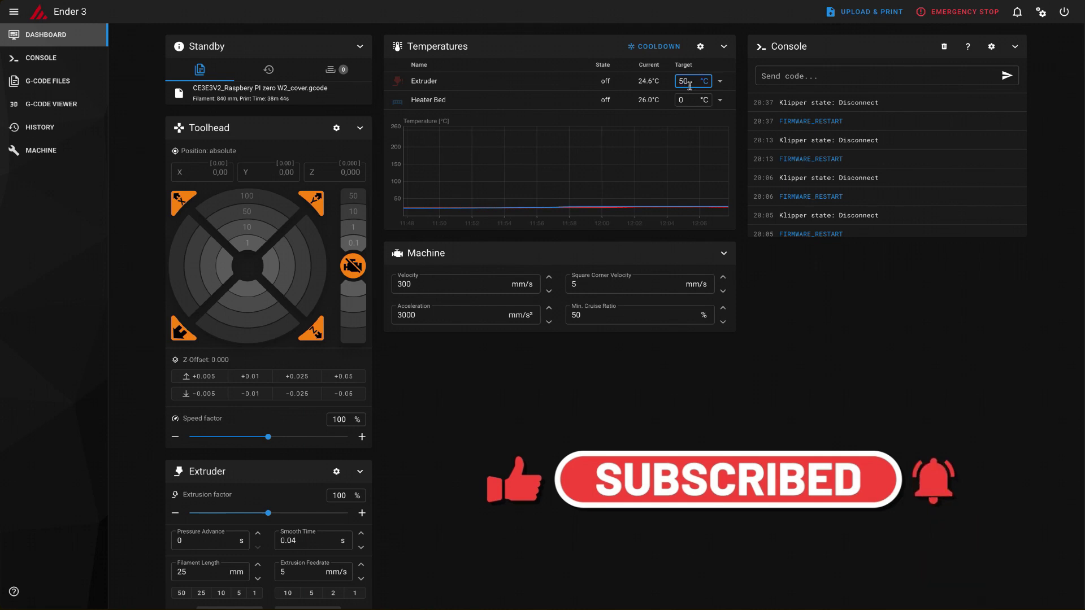
pyautogui.press('Tab')
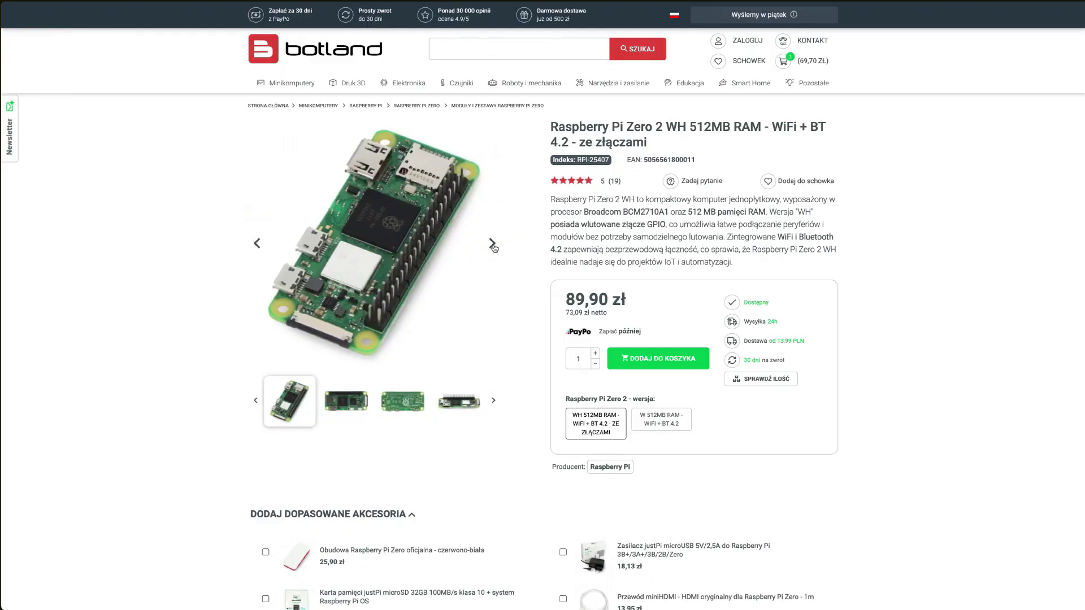
# Page through two more product photos and read down the description and the Zero W vs Zero 2 W table
pyautogui.click(492, 243)
pyautogui.click(492, 244)
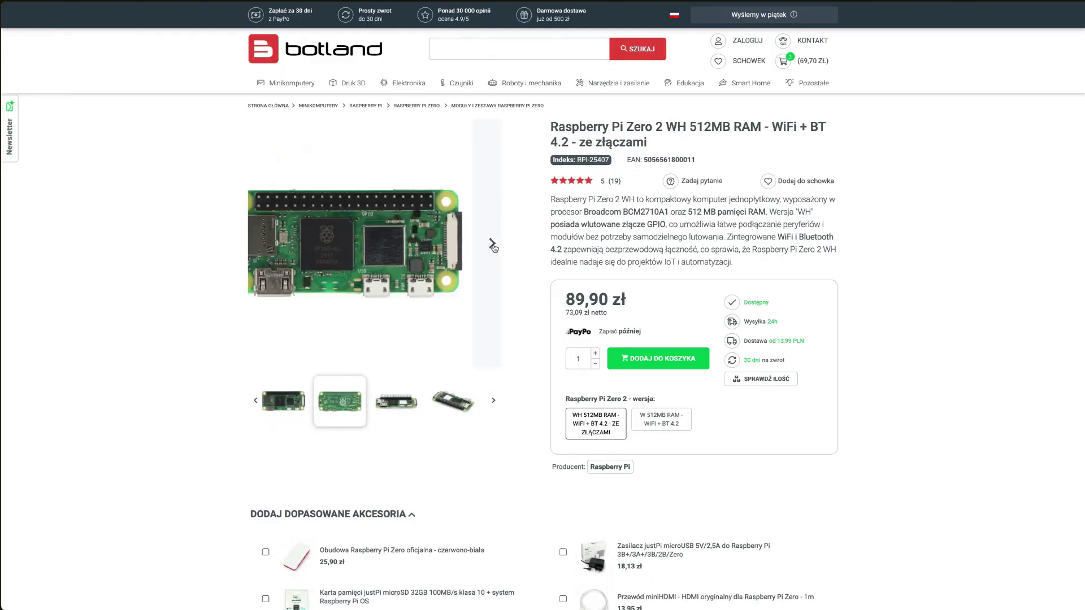
pyautogui.scroll(-9, 155, 254)
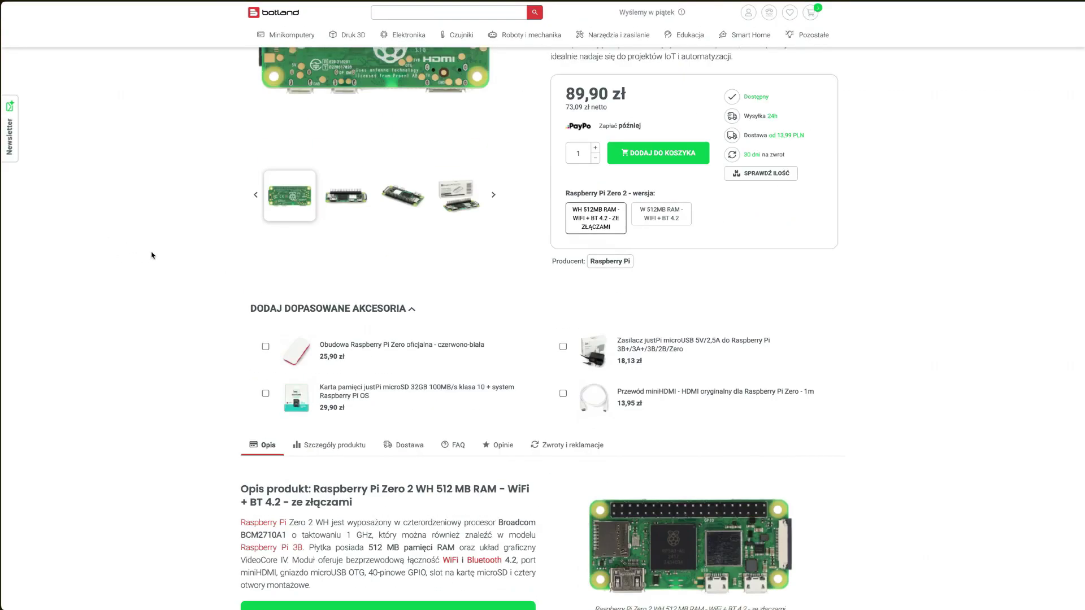
pyautogui.scroll(-2, 155, 255)
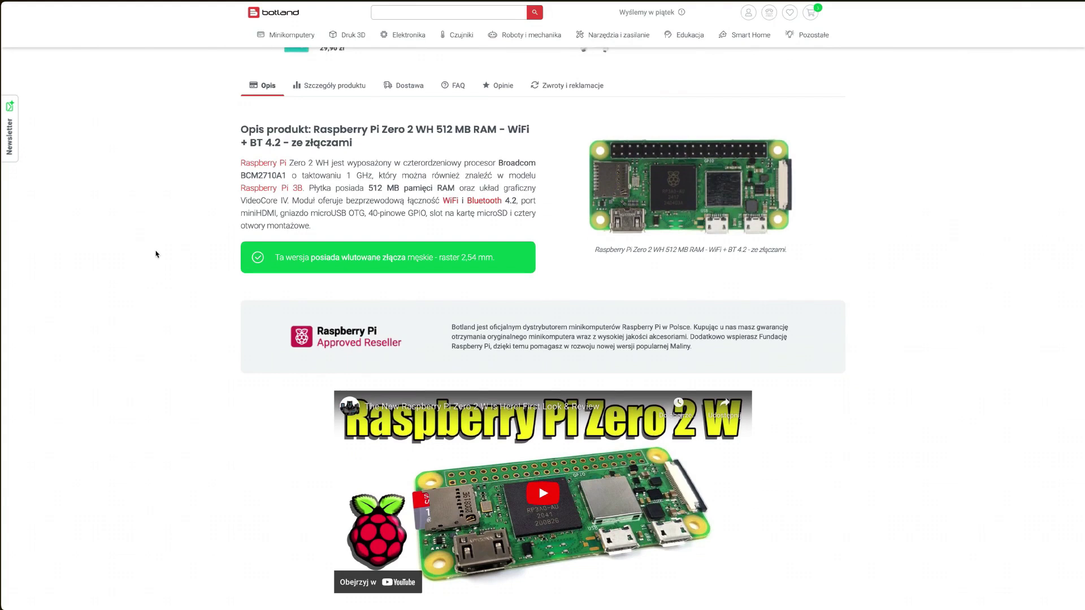
pyautogui.scroll(-2, 157, 254)
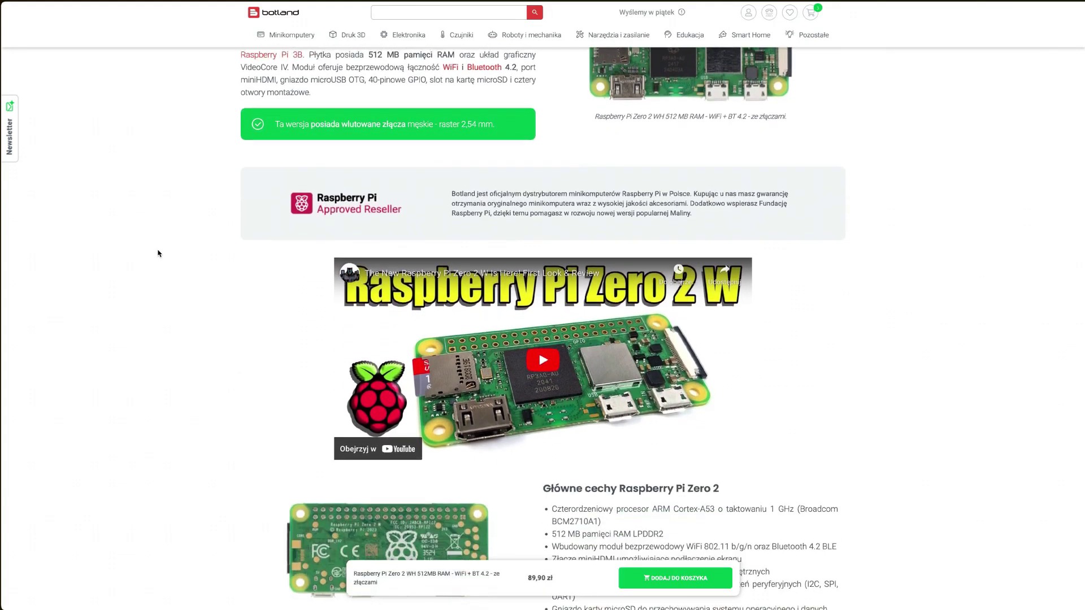
pyautogui.scroll(-9, 158, 253)
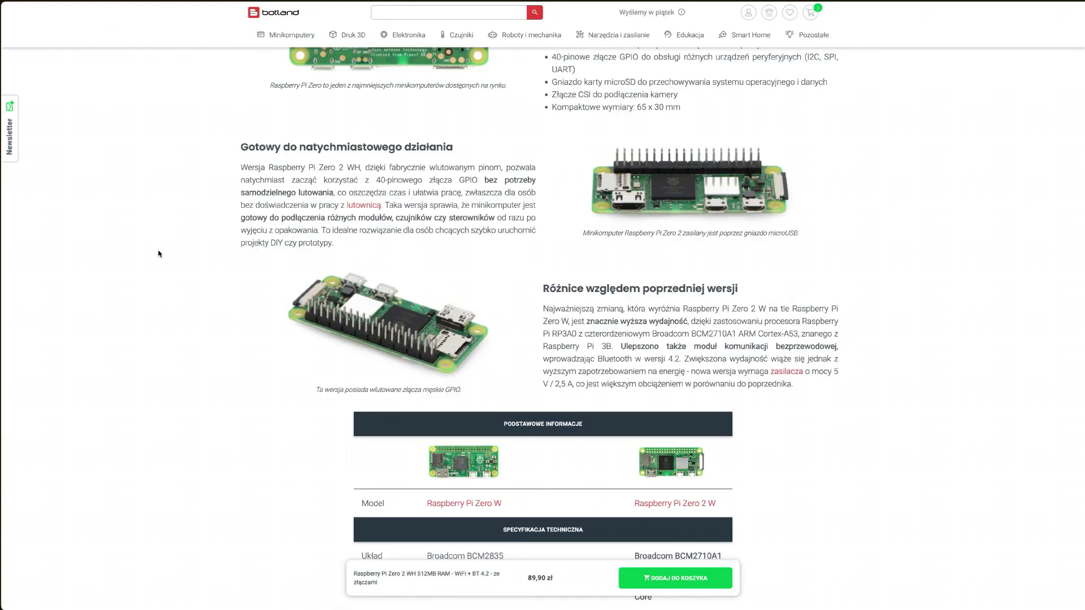
pyautogui.scroll(-1, 158, 253)
pyautogui.rightClick(158, 253)
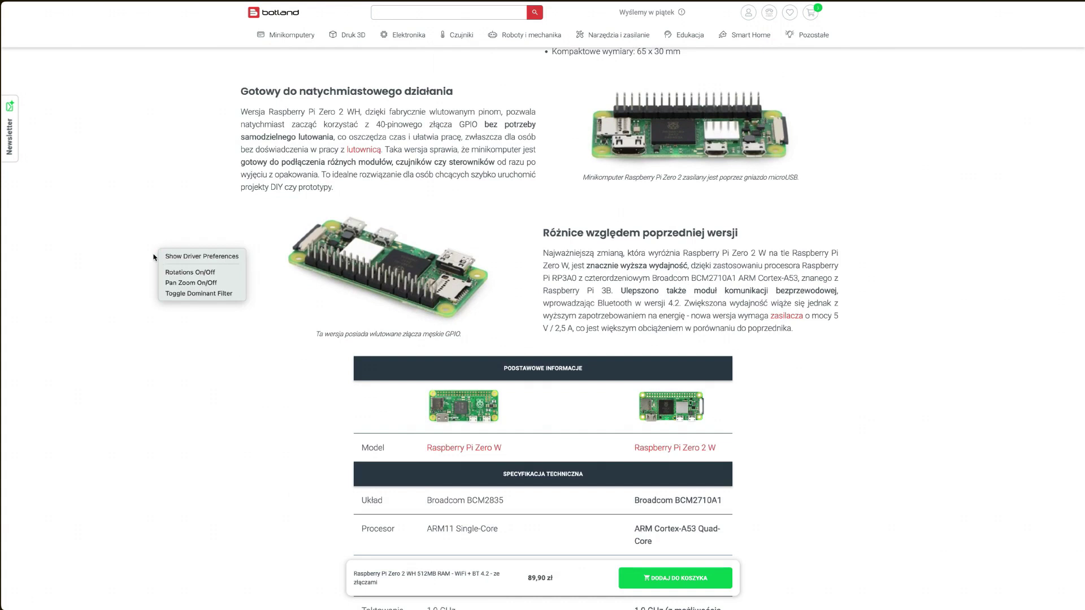
pyautogui.click(153, 257)
pyautogui.scroll(-5, 155, 255)
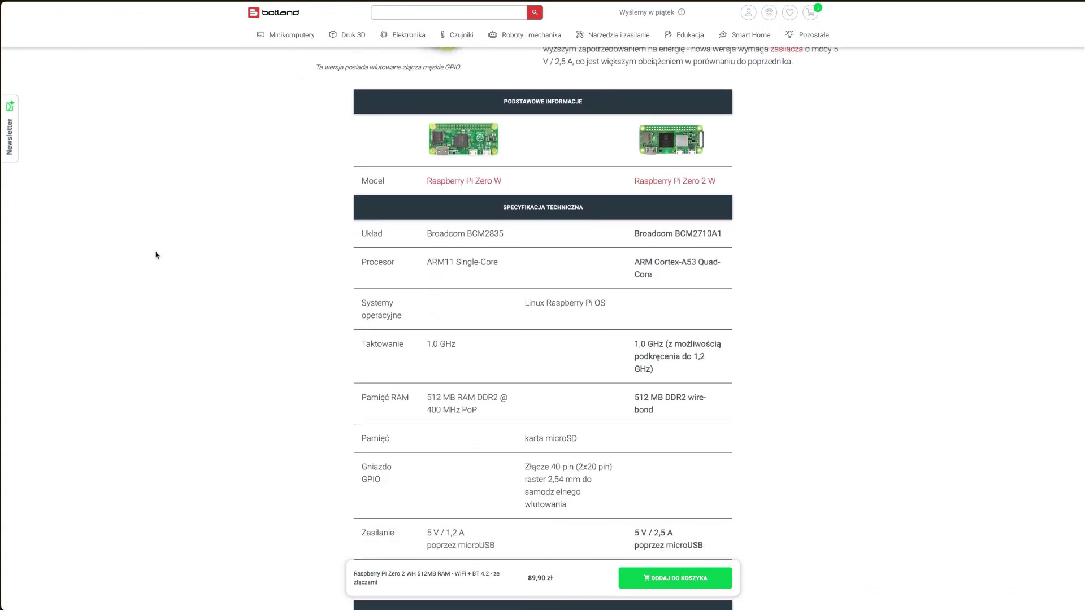
pyautogui.scroll(-7, 157, 254)
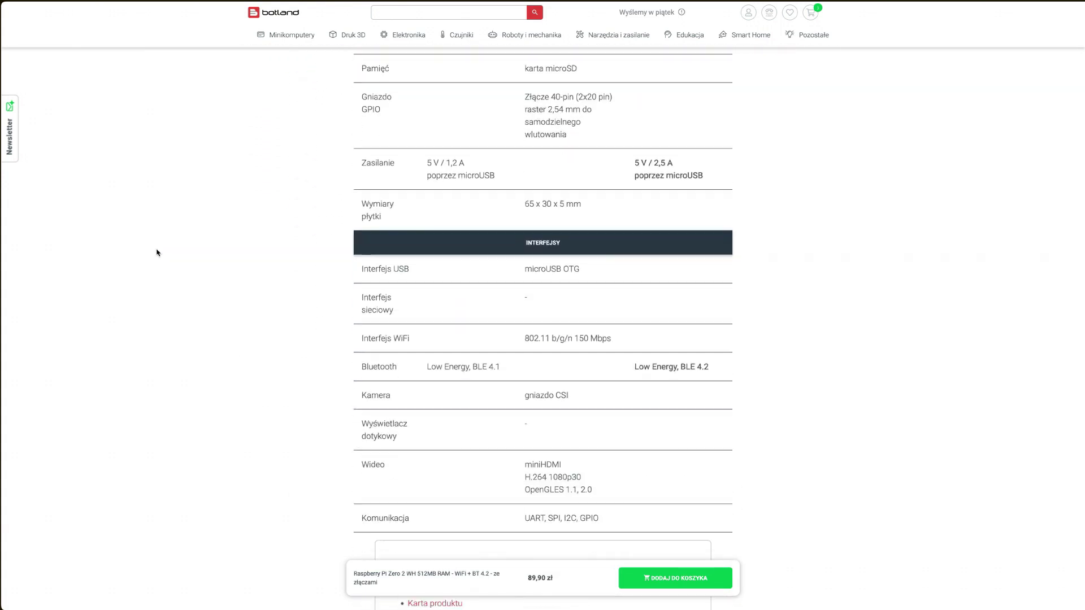
pyautogui.scroll(-5, 156, 253)
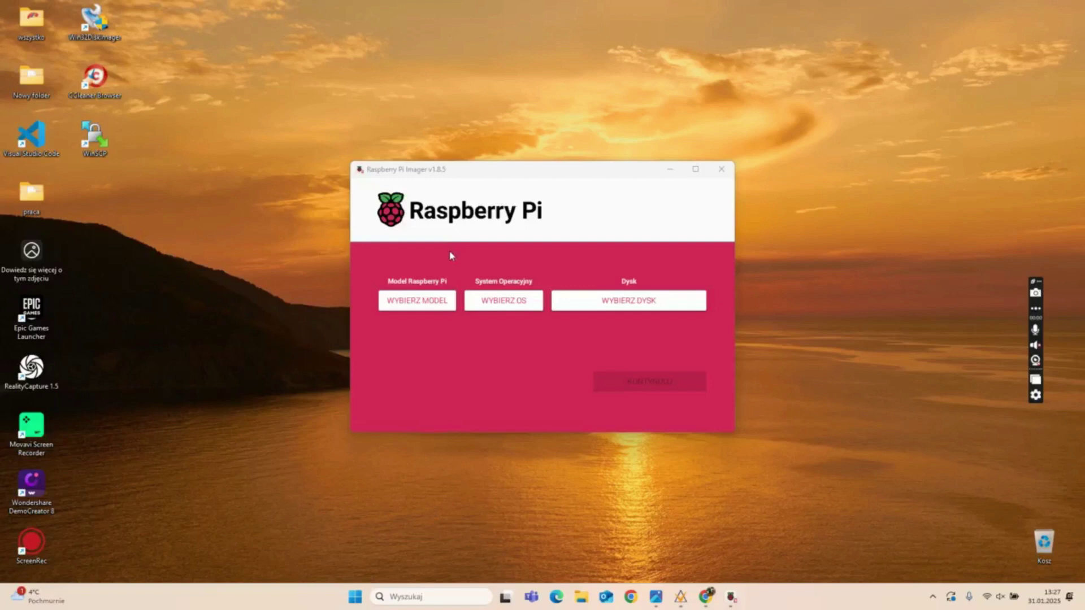
# Set the Imager board to Raspberry Pi Zero 2 W
pyautogui.click(427, 300)
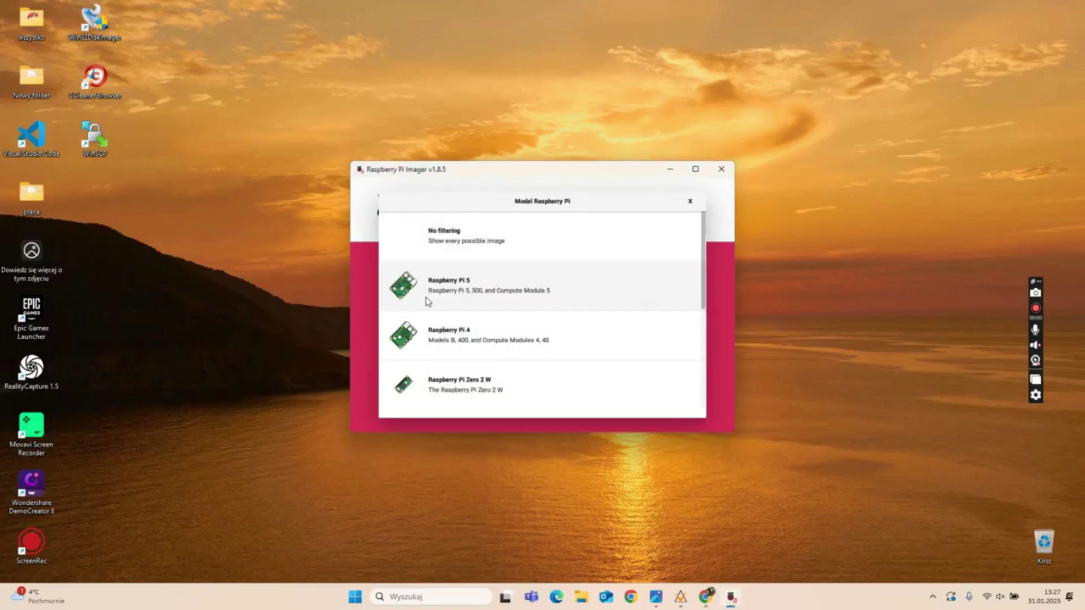
pyautogui.scroll(-1, 546, 312)
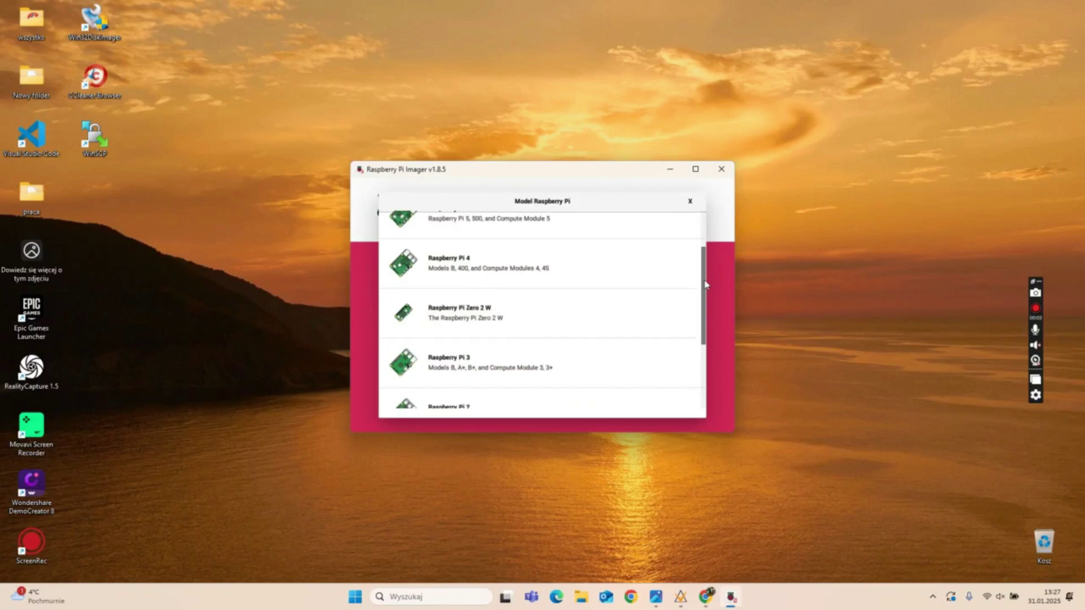
pyautogui.click(517, 321)
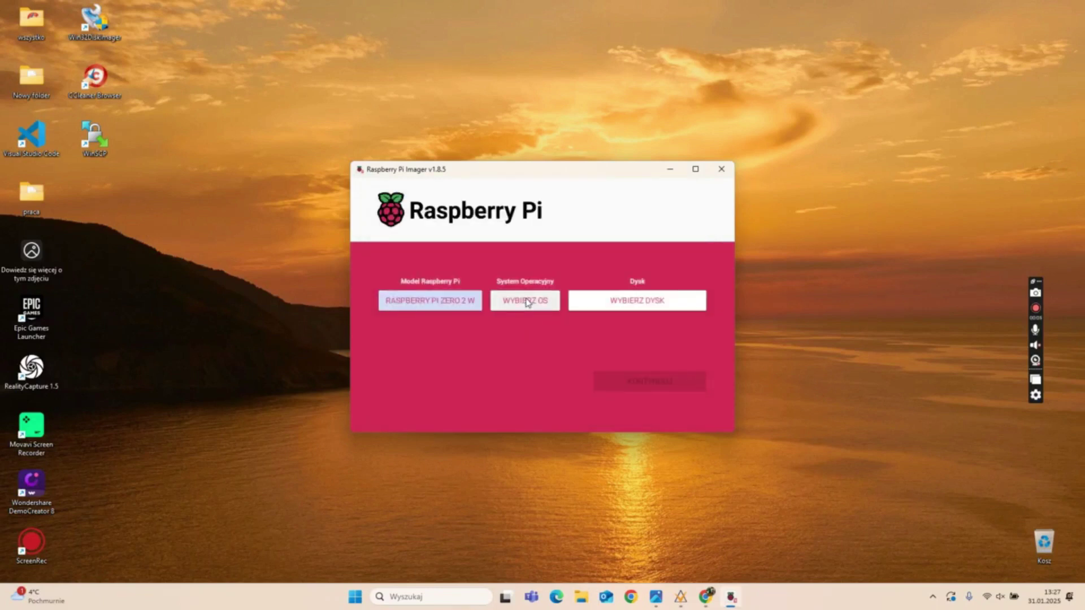
# Choose Mainsail OS 1.3.2 from Other specific-purpose OS > 3D printing, and select the 31.9 GB USB drive
pyautogui.click(528, 303)
pyautogui.scroll(-3, 702, 321)
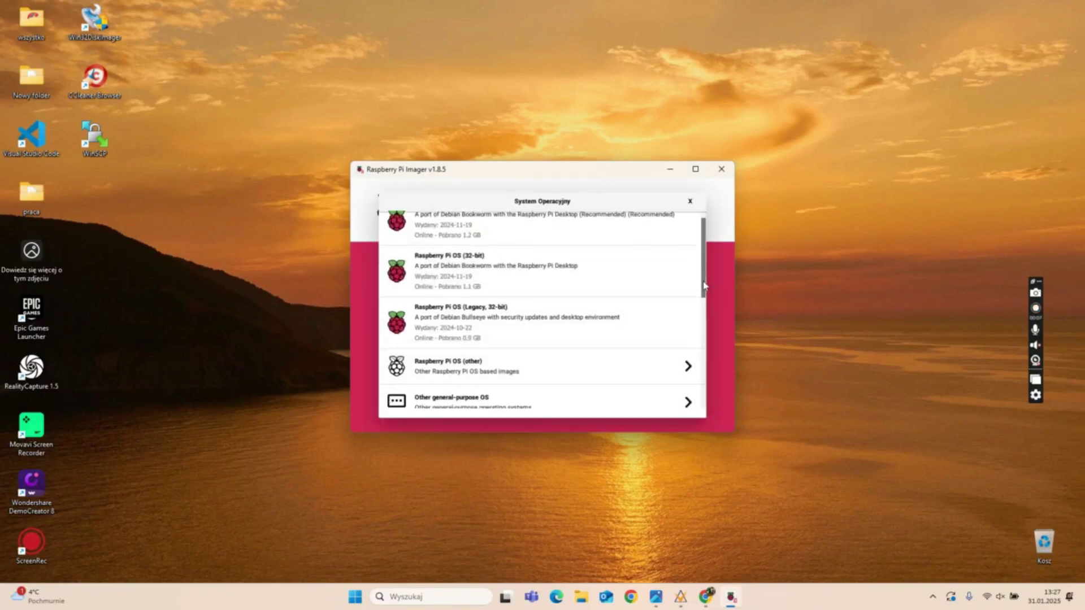
pyautogui.scroll(-3, 702, 320)
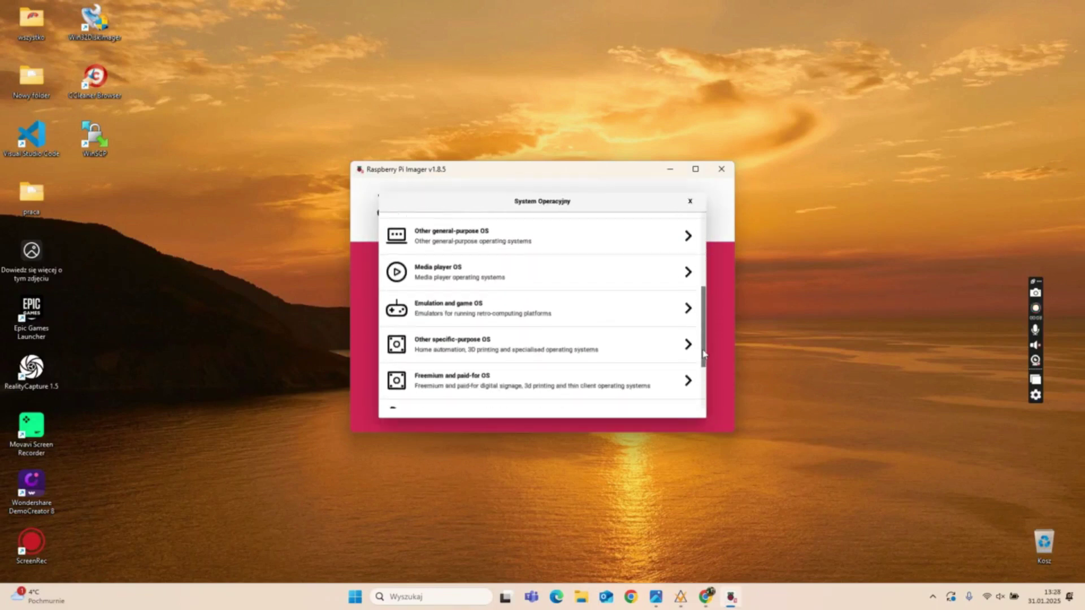
pyautogui.click(577, 329)
pyautogui.click(601, 268)
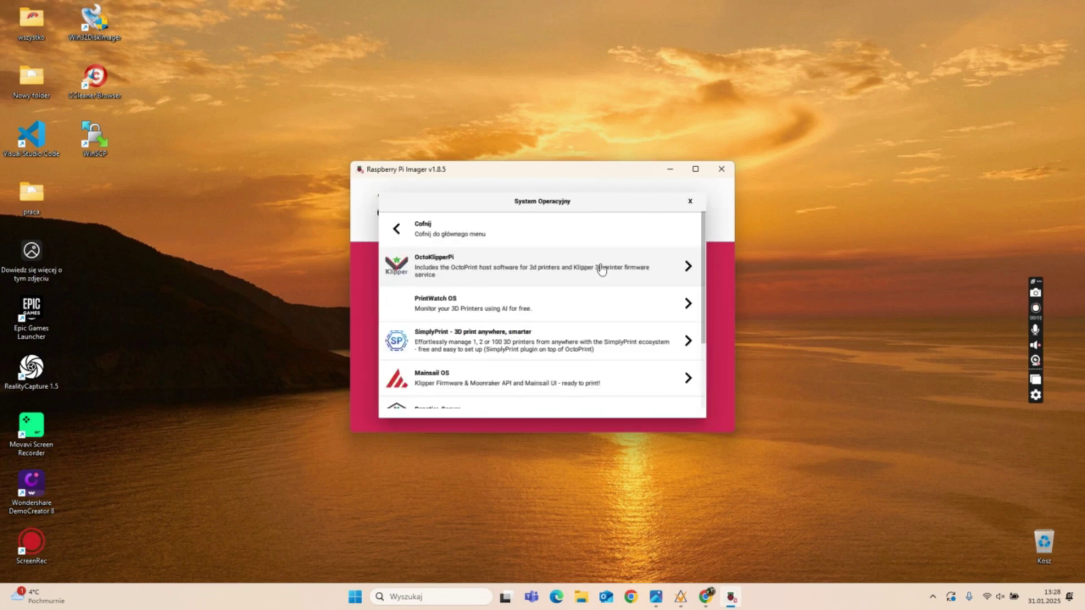
pyautogui.scroll(-2, 686, 293)
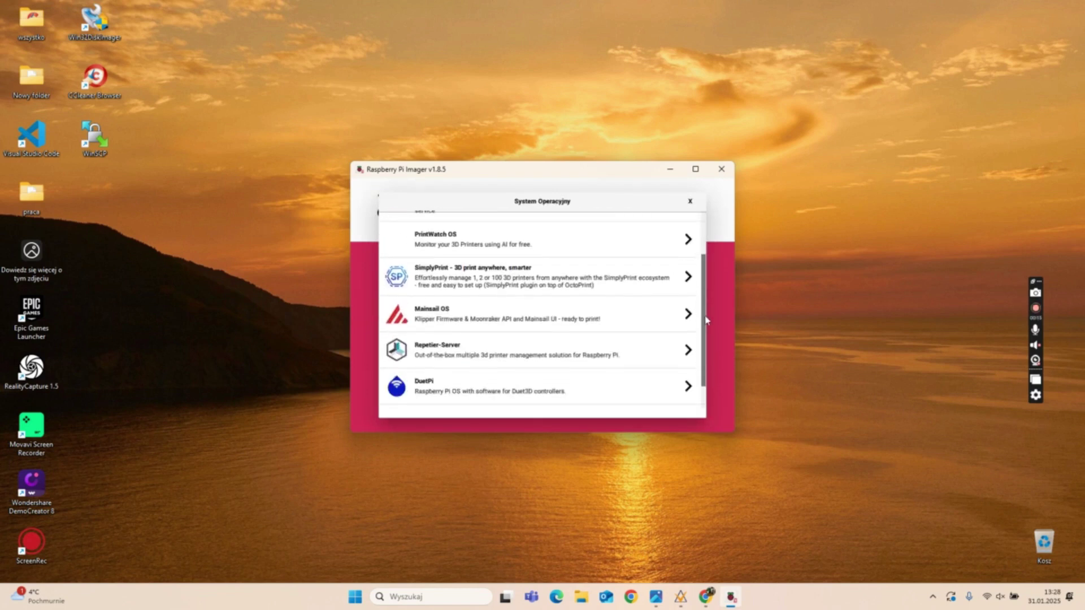
pyautogui.click(642, 303)
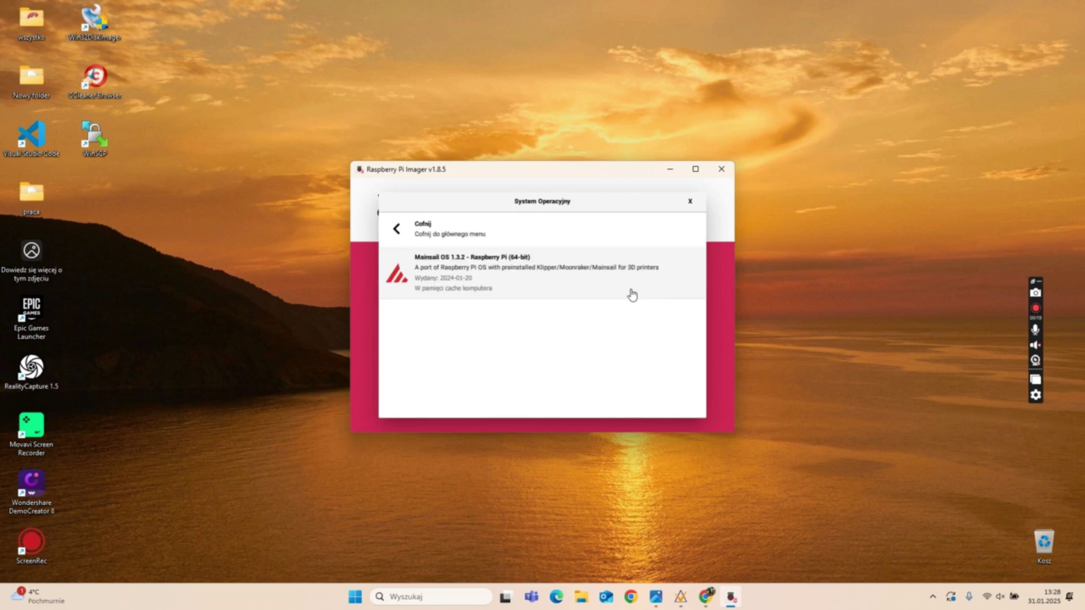
pyautogui.click(631, 293)
pyautogui.click(626, 307)
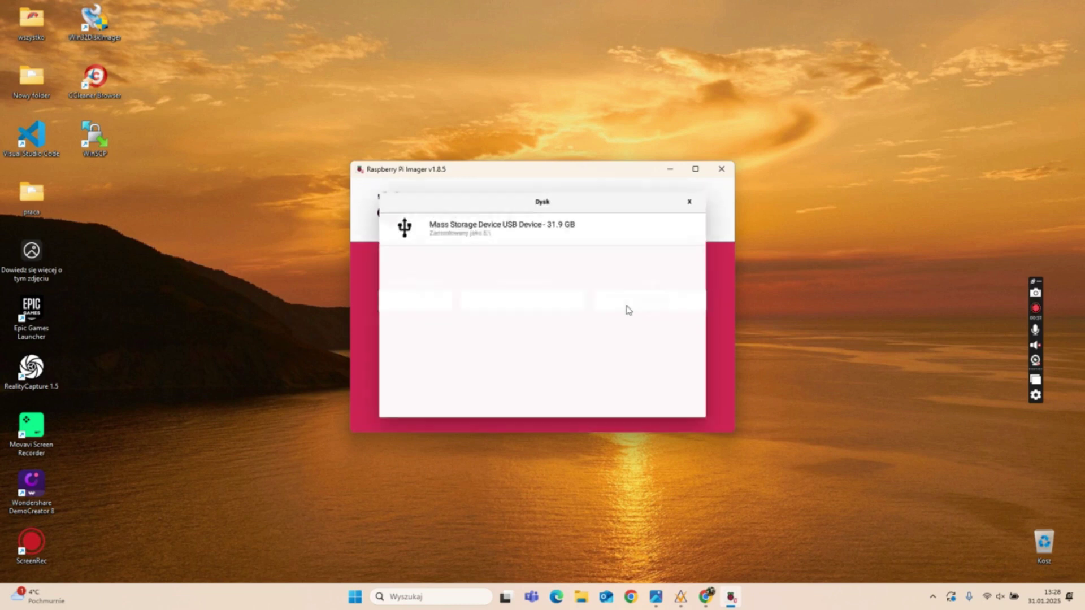
pyautogui.click(510, 232)
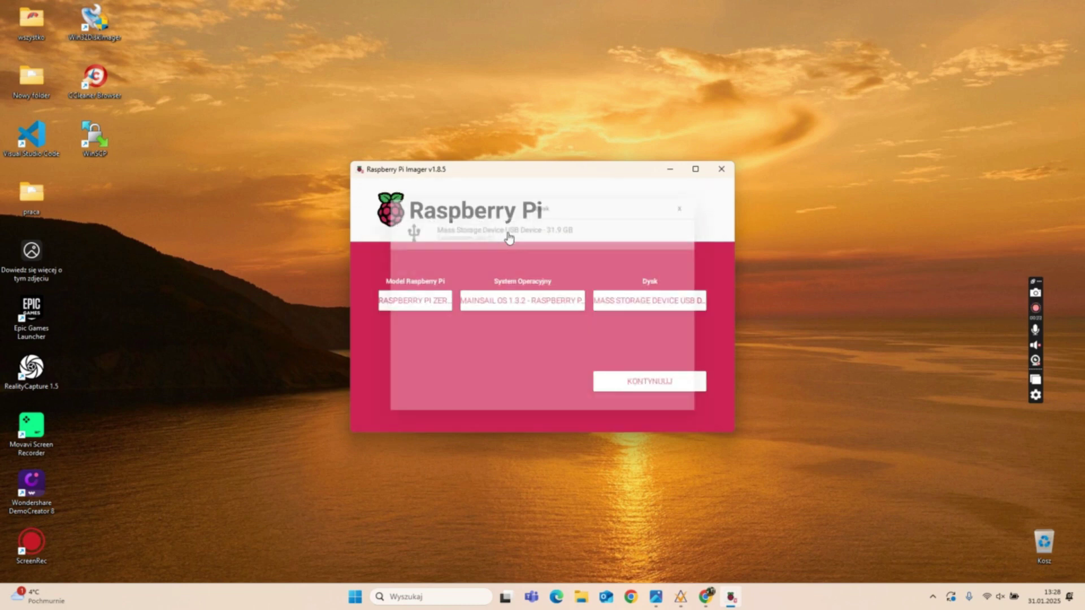
# Open OS customisation and set hostname klipper plus a login name and password
pyautogui.click(627, 382)
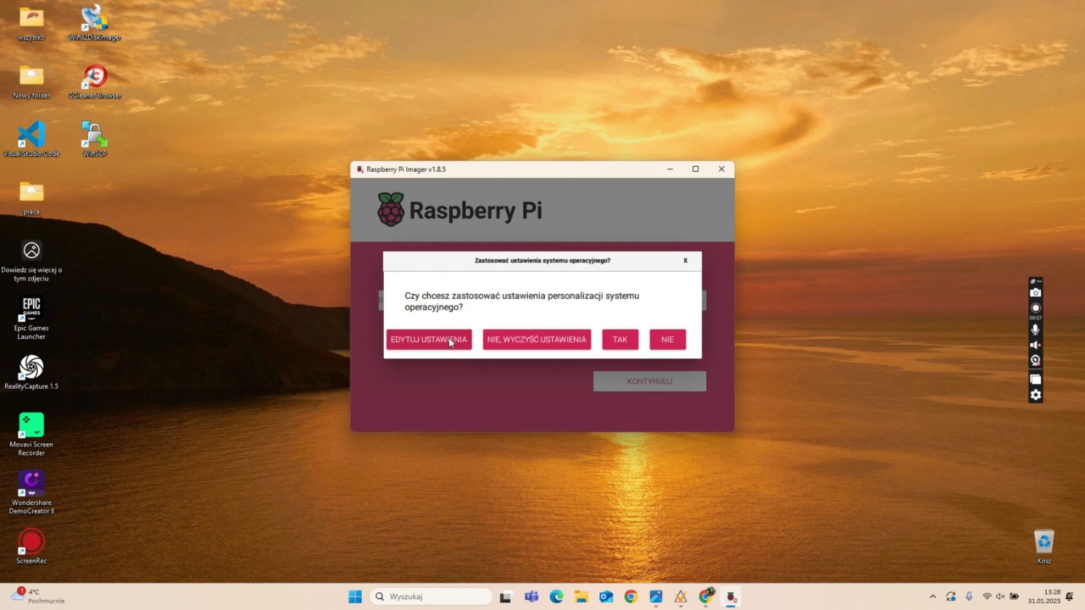
pyautogui.click(451, 341)
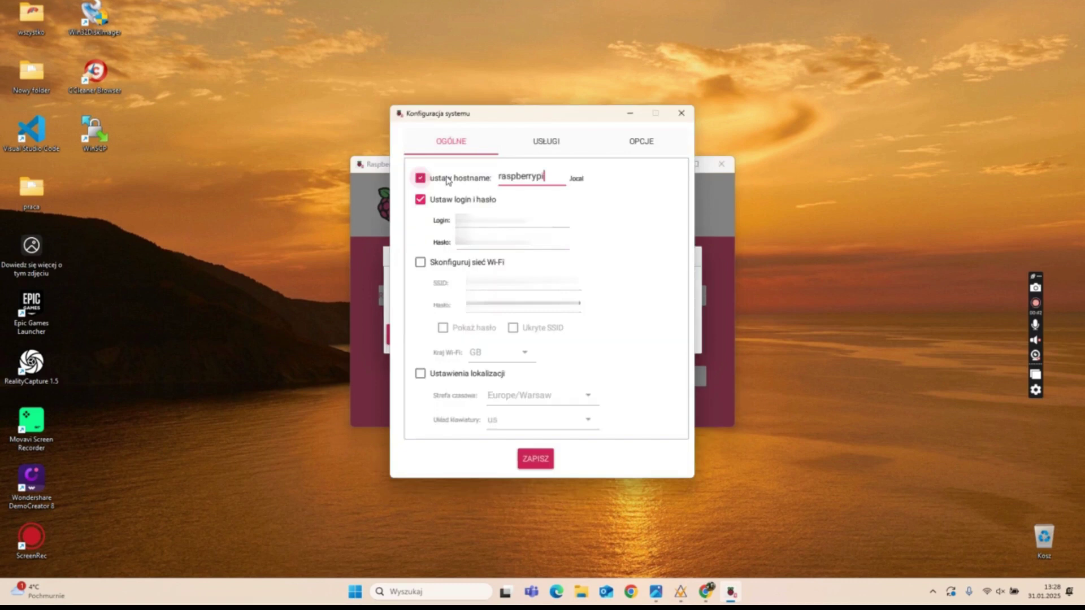
pyautogui.hotkey('ctrl', 'a')
pyautogui.write('klipper')
pyautogui.click(469, 215)
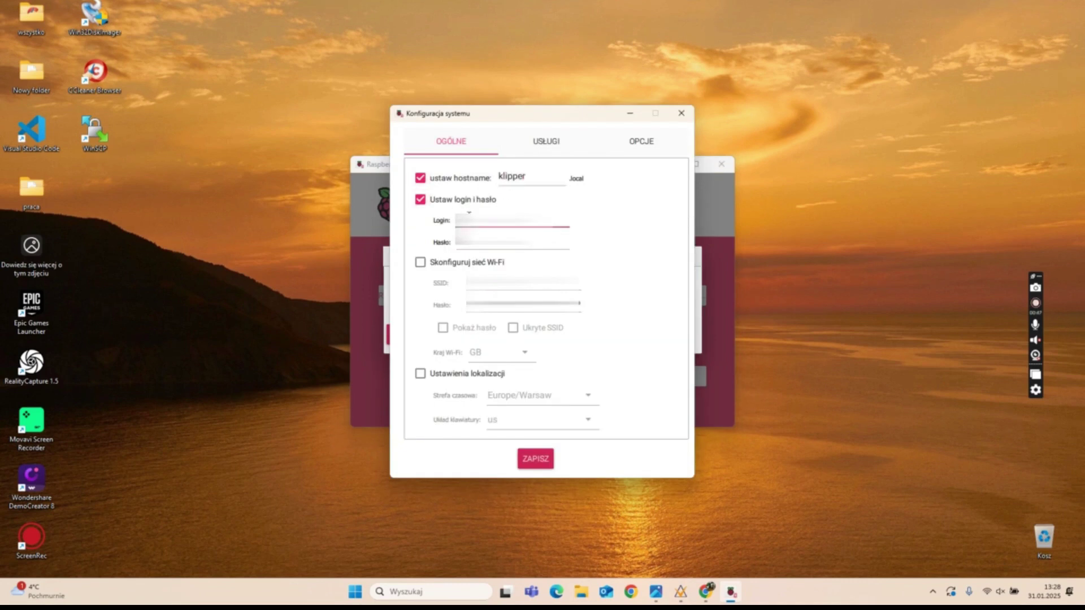
pyautogui.write('pi')
pyautogui.press('Tab')
pyautogui.write('raspberry')
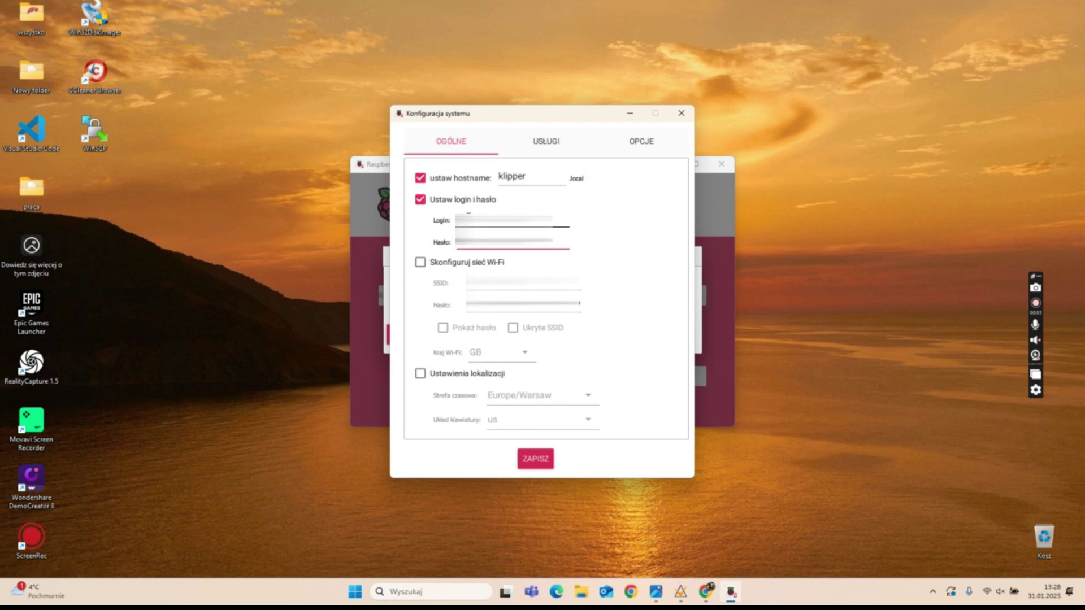
# Enable the Wi-Fi configuration and the Europe/Warsaw locale settings
pyautogui.press('Tab')
pyautogui.press('space')
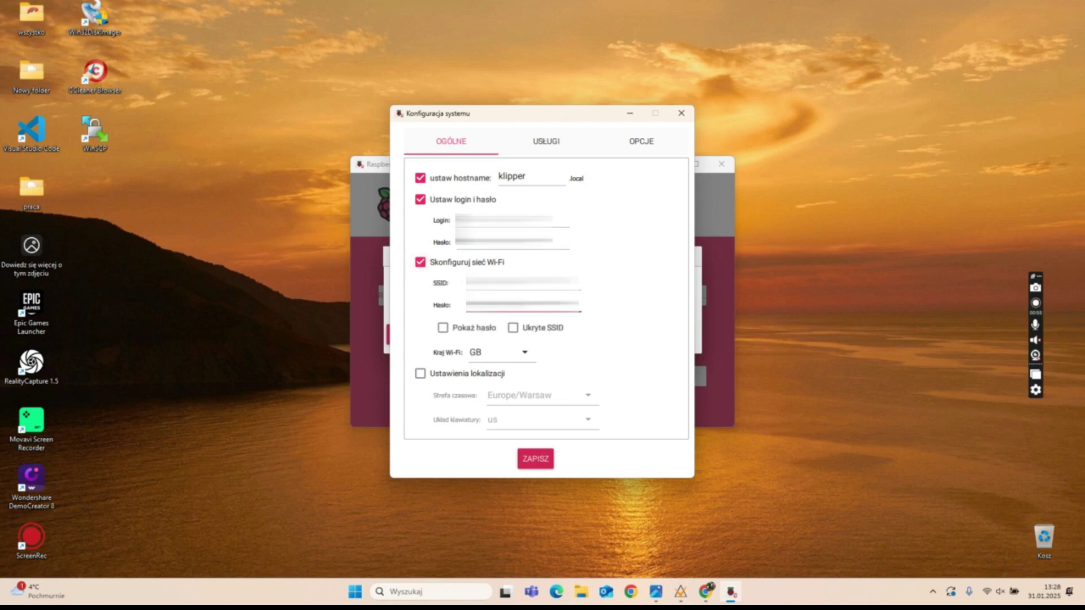
pyautogui.press('Tab')
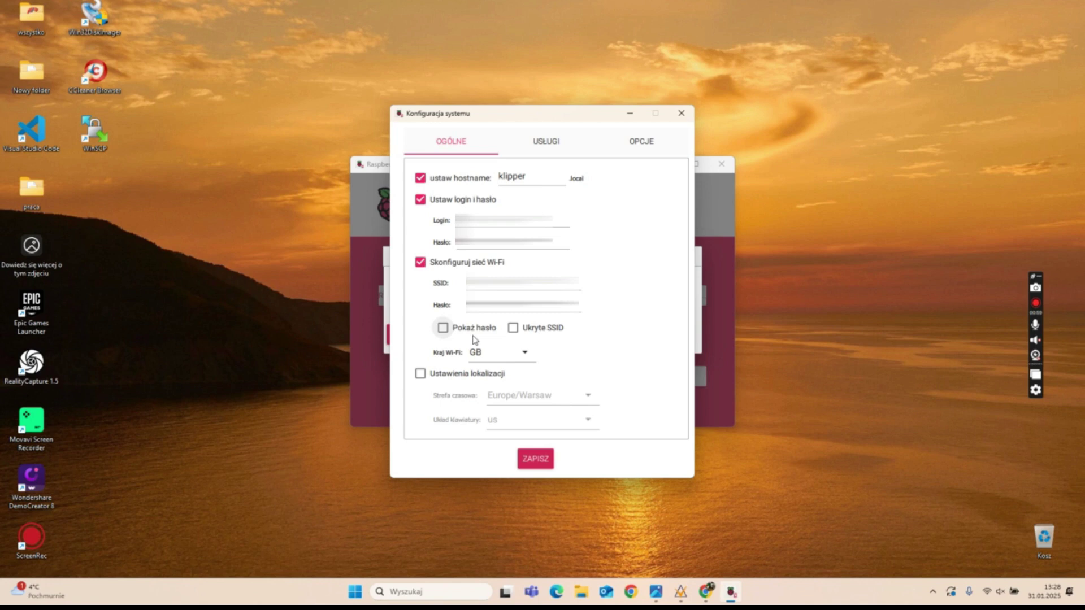
pyautogui.click(420, 373)
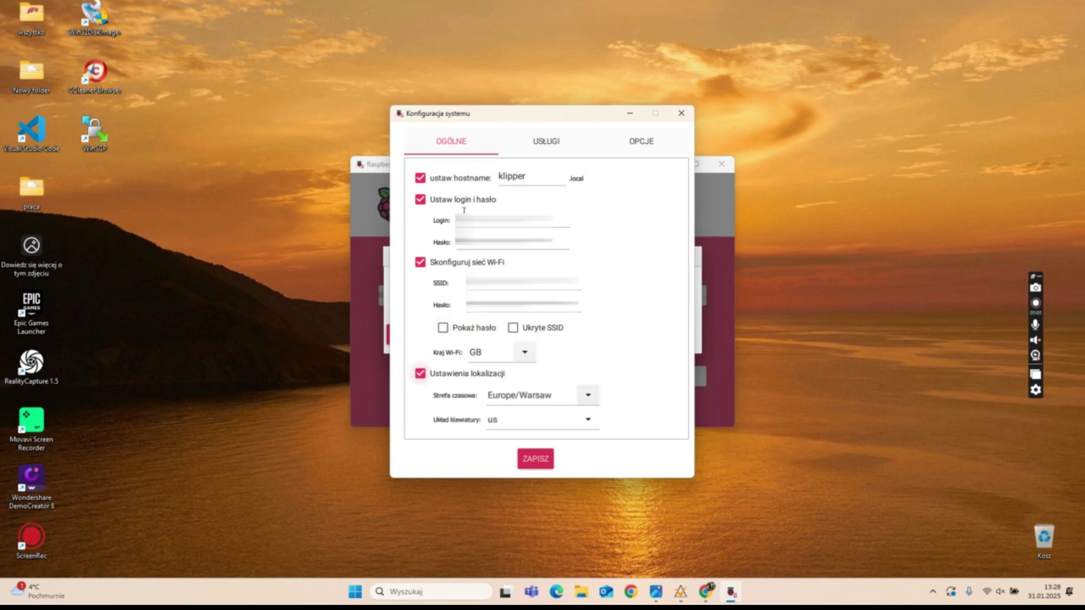
pyautogui.click(516, 146)
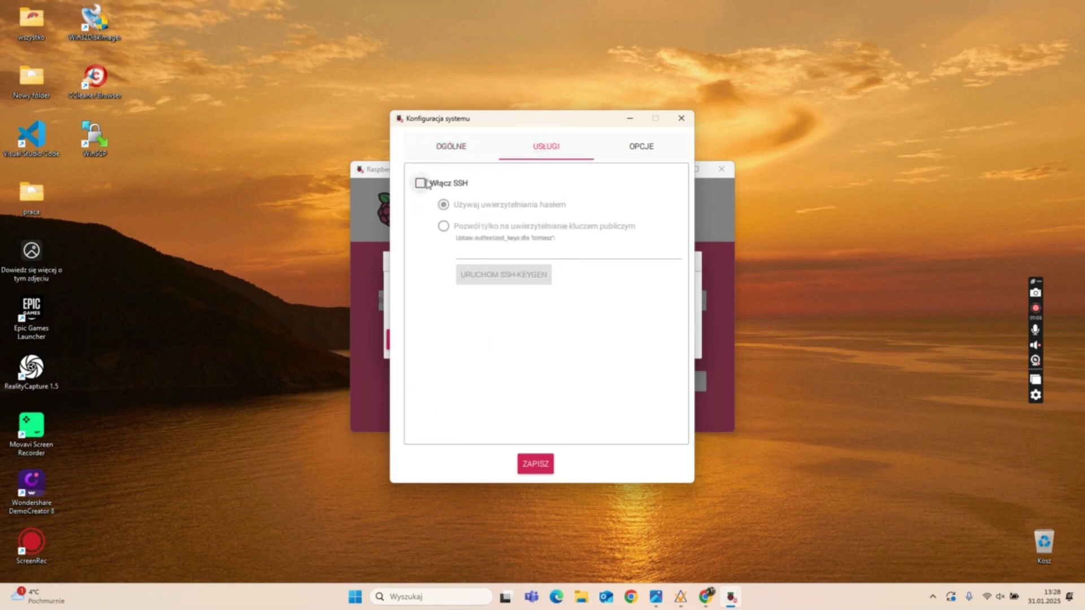
# Enable SSH, save and apply the customisation, and confirm erasing the card to start writing
pyautogui.click(427, 184)
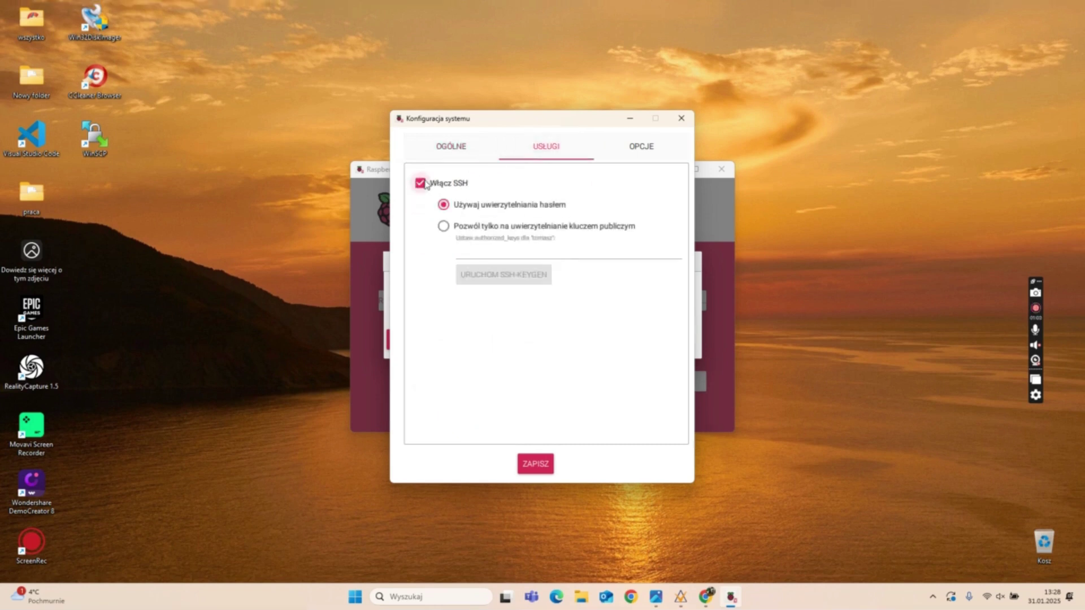
pyautogui.click(535, 464)
pyautogui.click(619, 341)
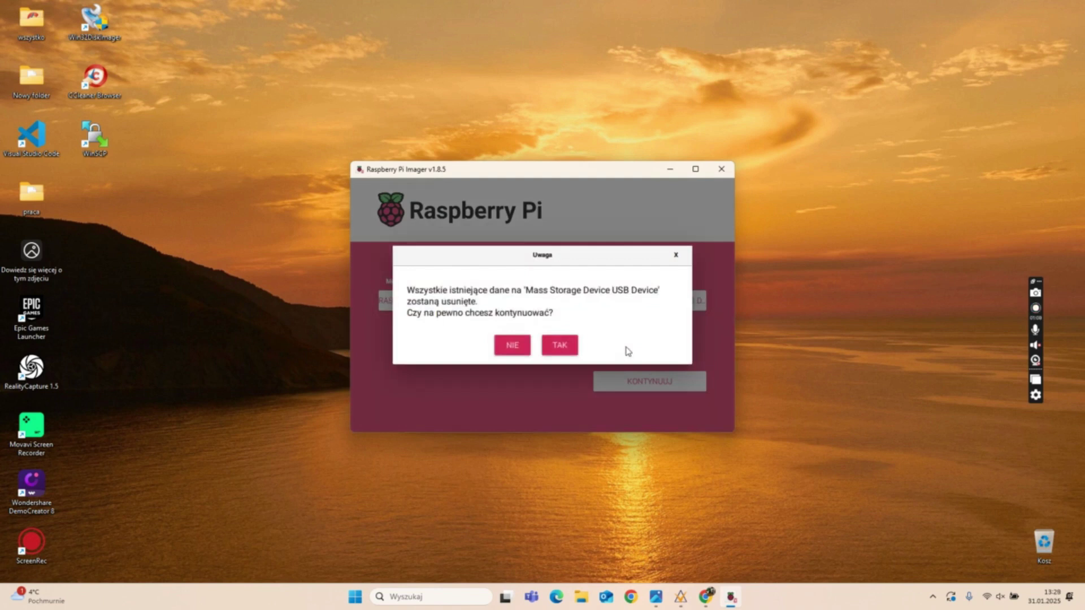
pyautogui.click(560, 345)
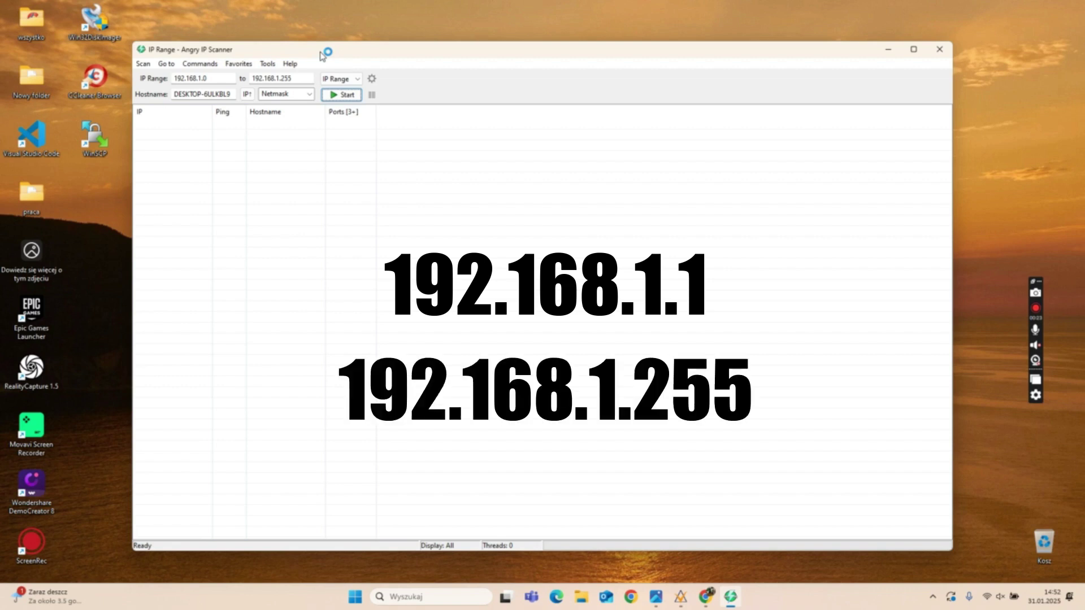
# Add Web detect and HTTP Sender as result columns in Angry IP Scanner's fetchers
pyautogui.click(267, 63)
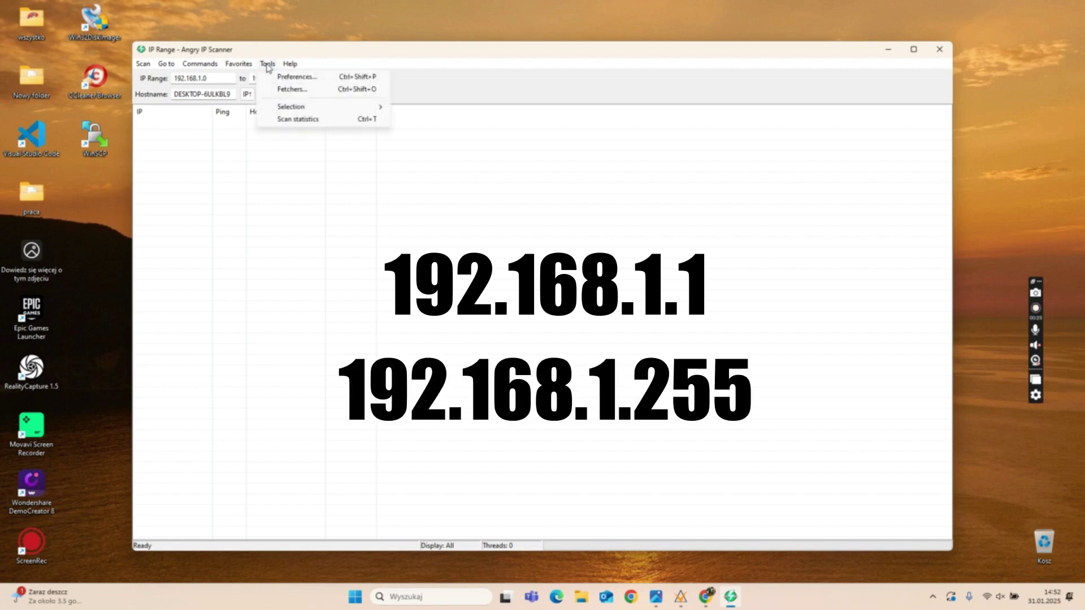
pyautogui.click(288, 87)
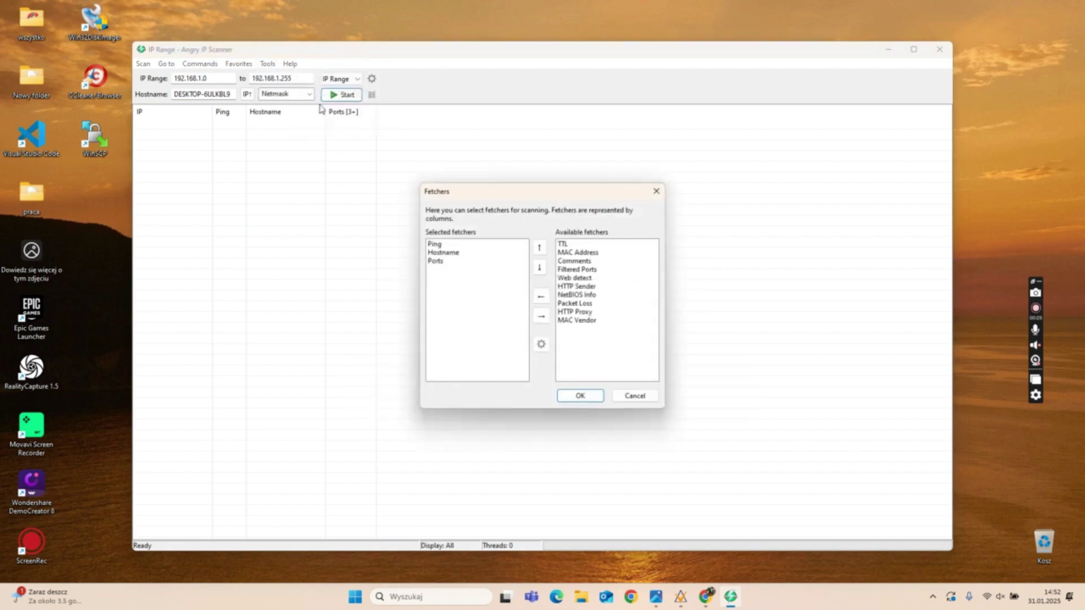
pyautogui.click(574, 278)
pyautogui.click(541, 296)
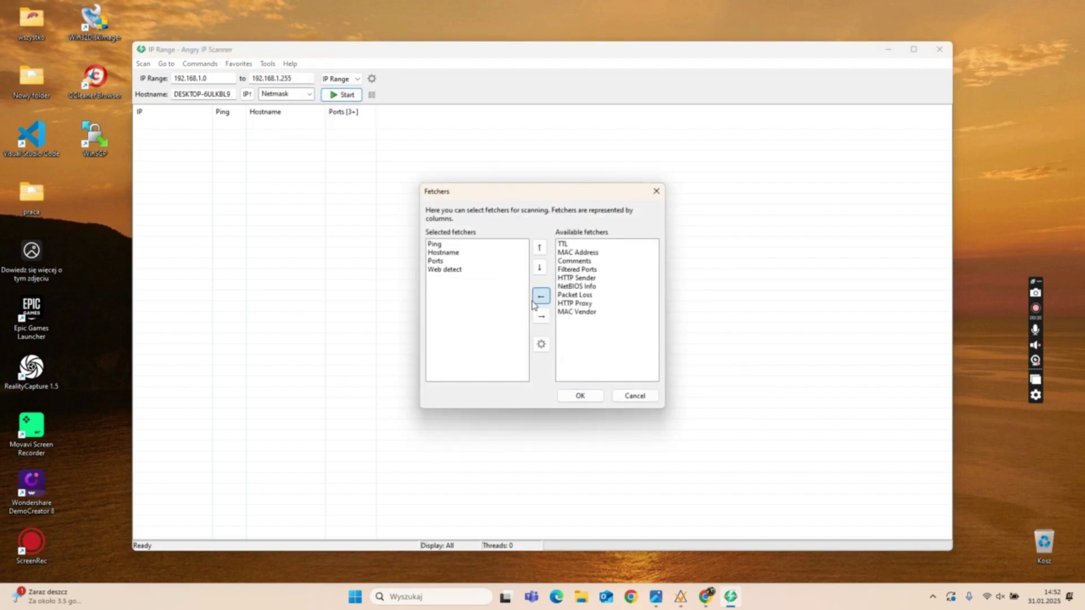
pyautogui.click(576, 278)
pyautogui.click(541, 296)
pyautogui.click(579, 396)
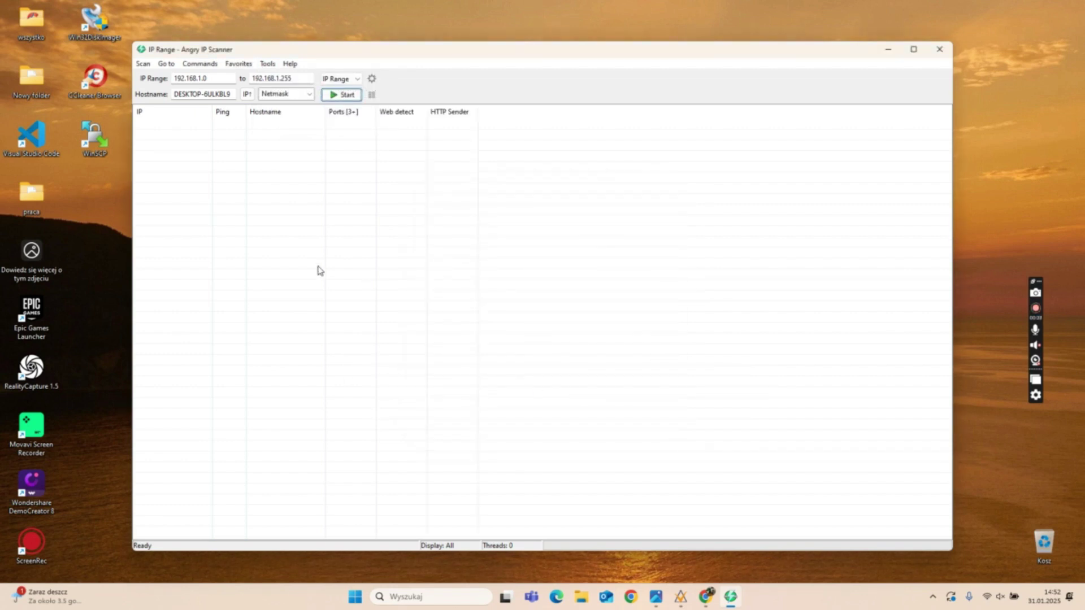
# Scan the IP range 192.168.1.0 to 192.168.1.255 and close the statistics
pyautogui.moveTo(212, 78); pyautogui.dragTo(173, 79)
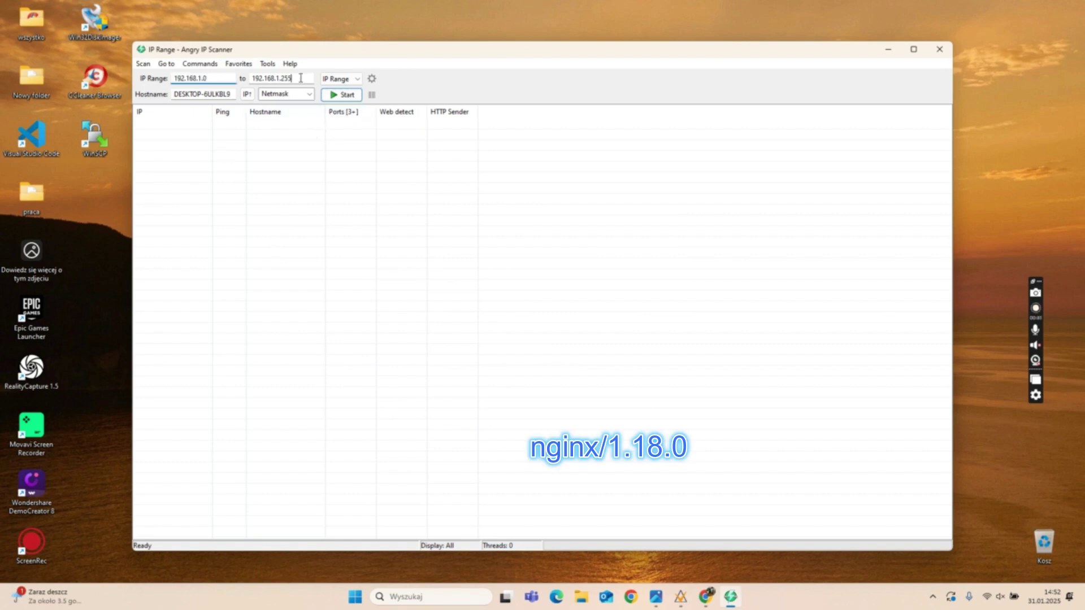
pyautogui.moveTo(301, 78); pyautogui.dragTo(249, 78)
pyautogui.click(341, 94)
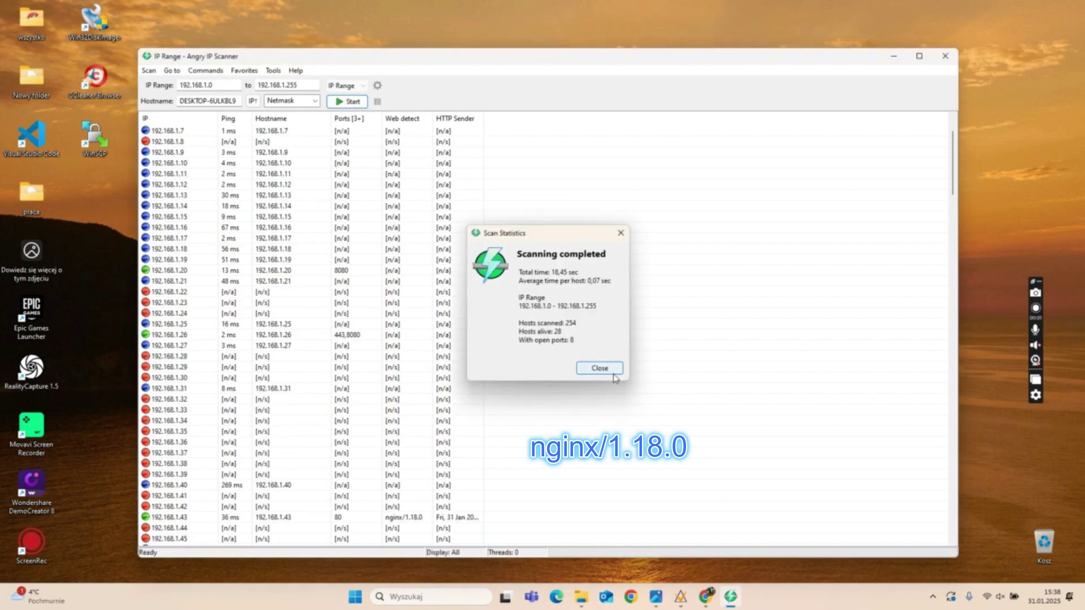
pyautogui.click(599, 368)
# Find the nginx host 192.168.1.43 and enter its address in Chrome
pyautogui.scroll(-2, 507, 451)
pyautogui.click(175, 453)
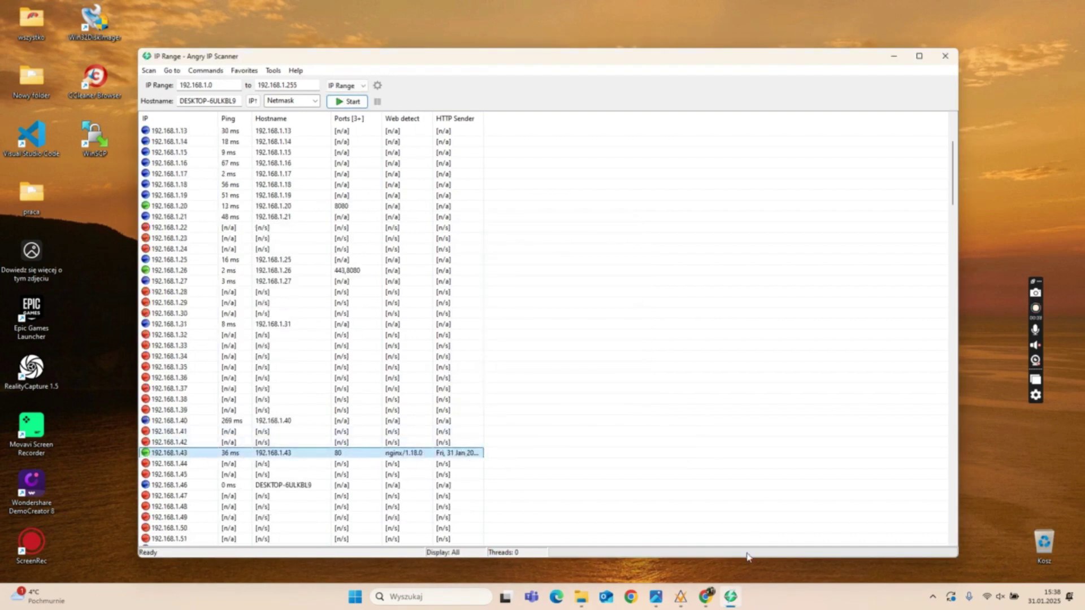
pyautogui.click(706, 596)
pyautogui.write('192.168.1.43')
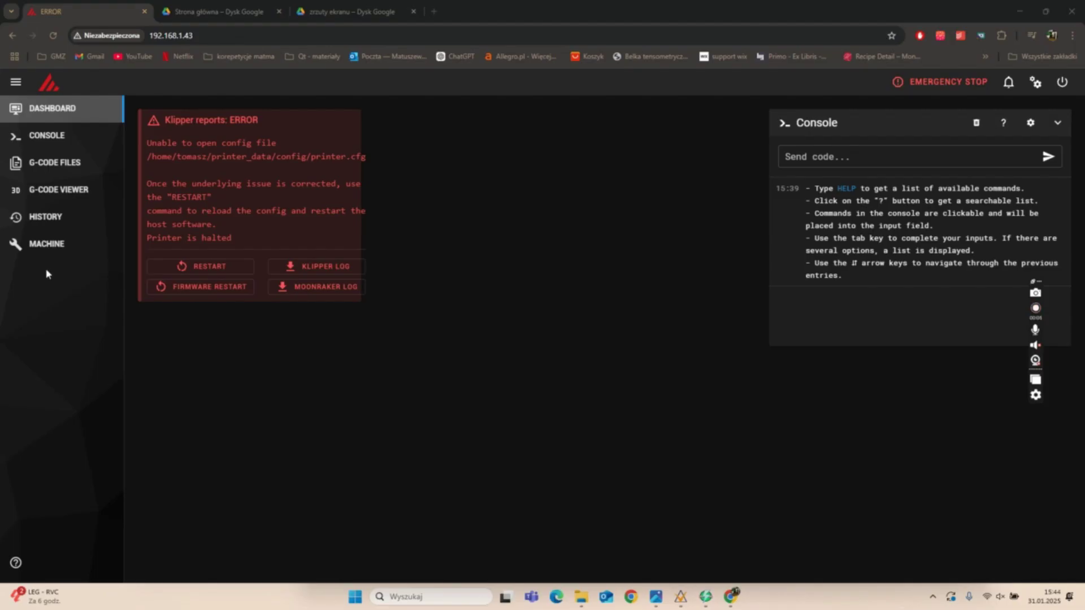
# On the Machine page, refresh the Update Manager and upgrade the 146 System packages
pyautogui.click(45, 247)
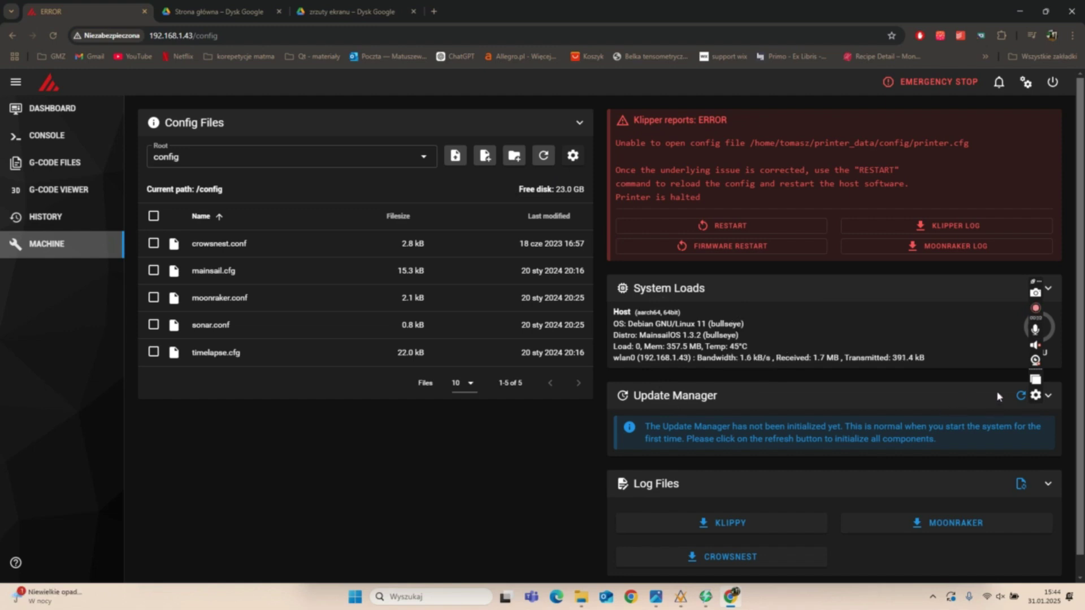
pyautogui.click(1014, 397)
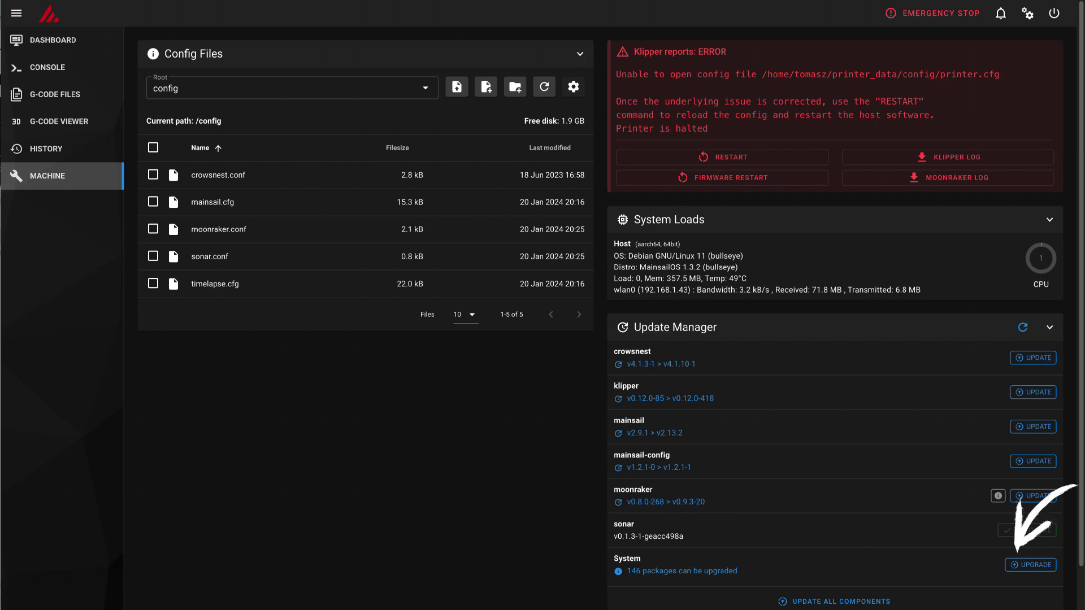
pyautogui.click(1028, 565)
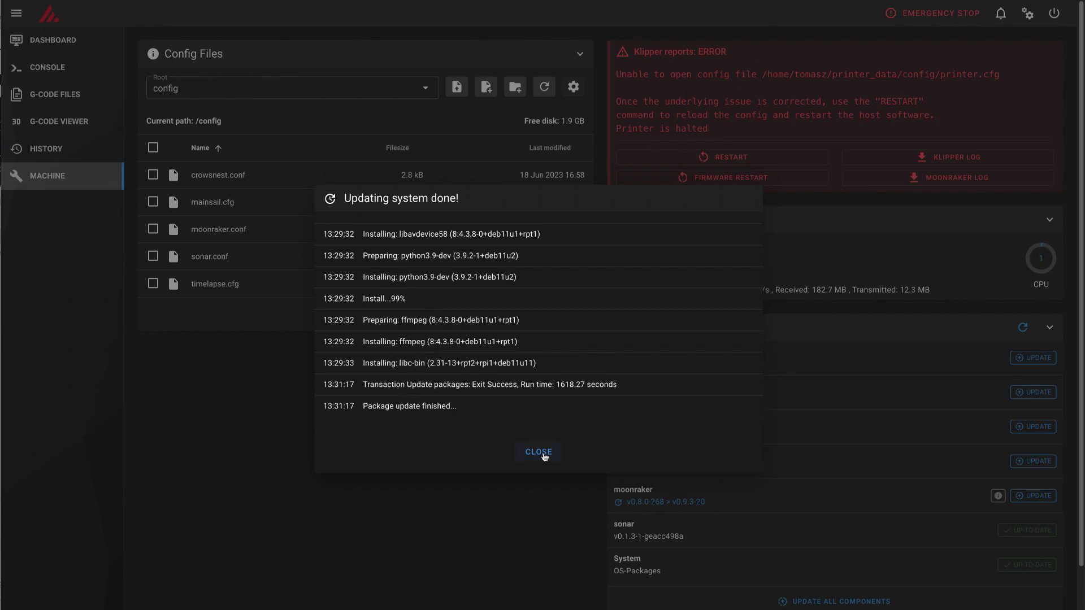
pyautogui.click(540, 453)
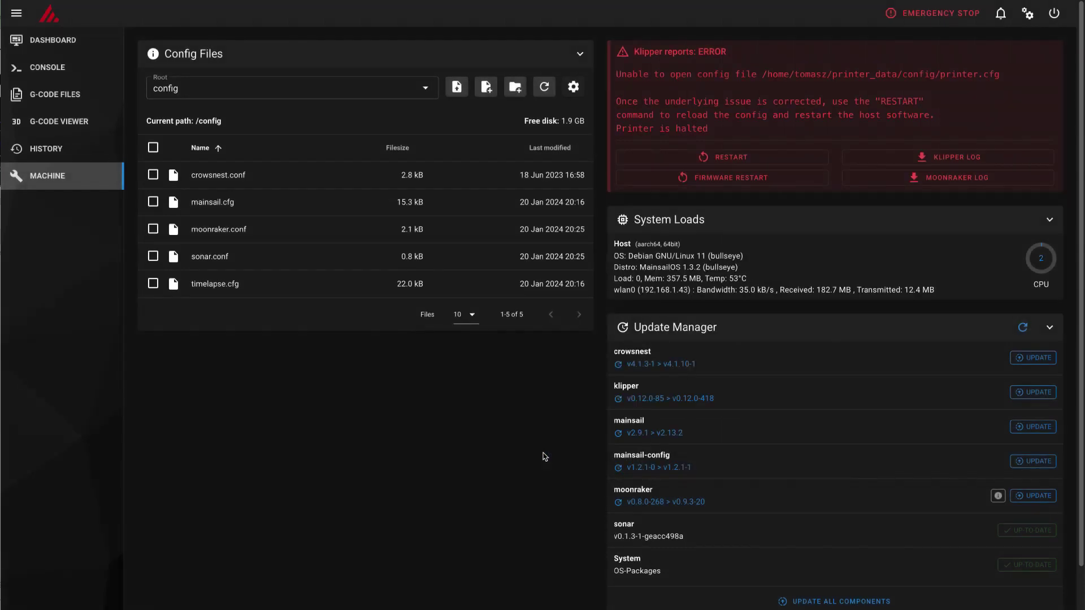
# Run Update All Components after scrolling through and accepting the risk warnings
pyautogui.click(830, 602)
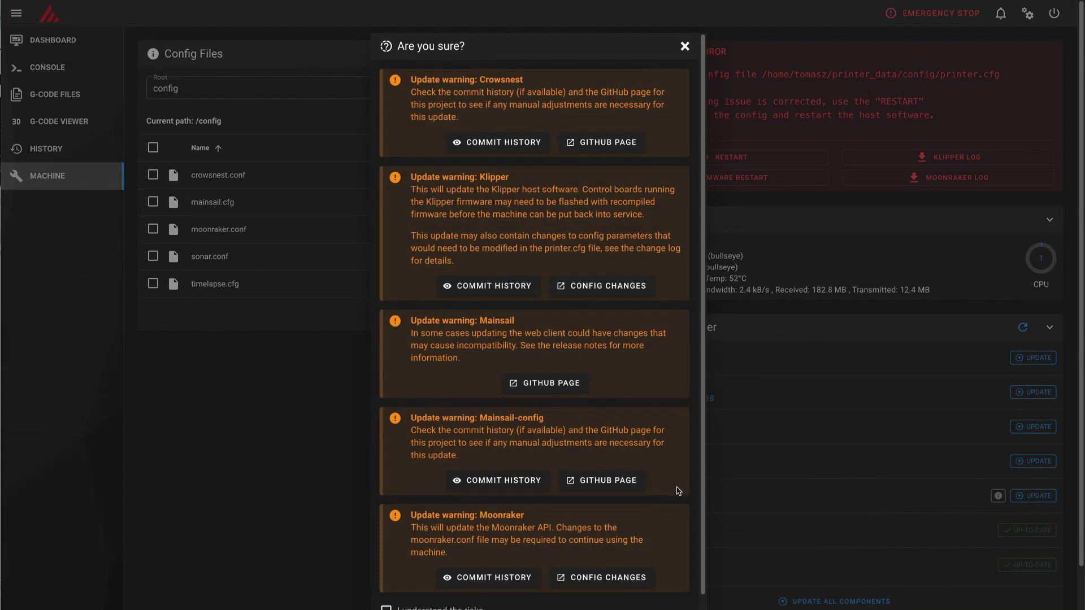
pyautogui.scroll(-1, 678, 491)
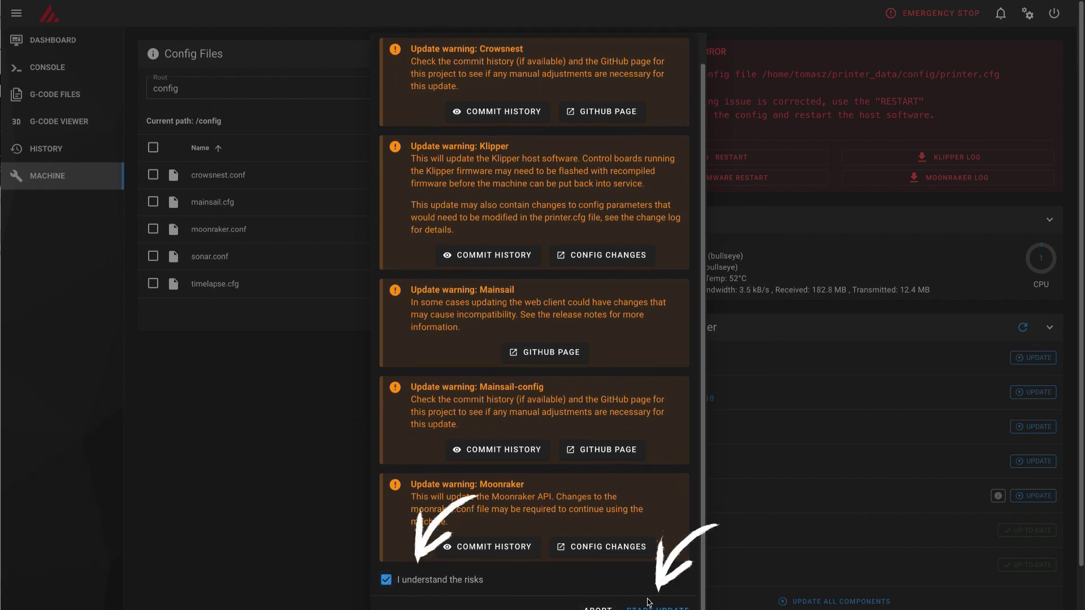
pyautogui.click(659, 608)
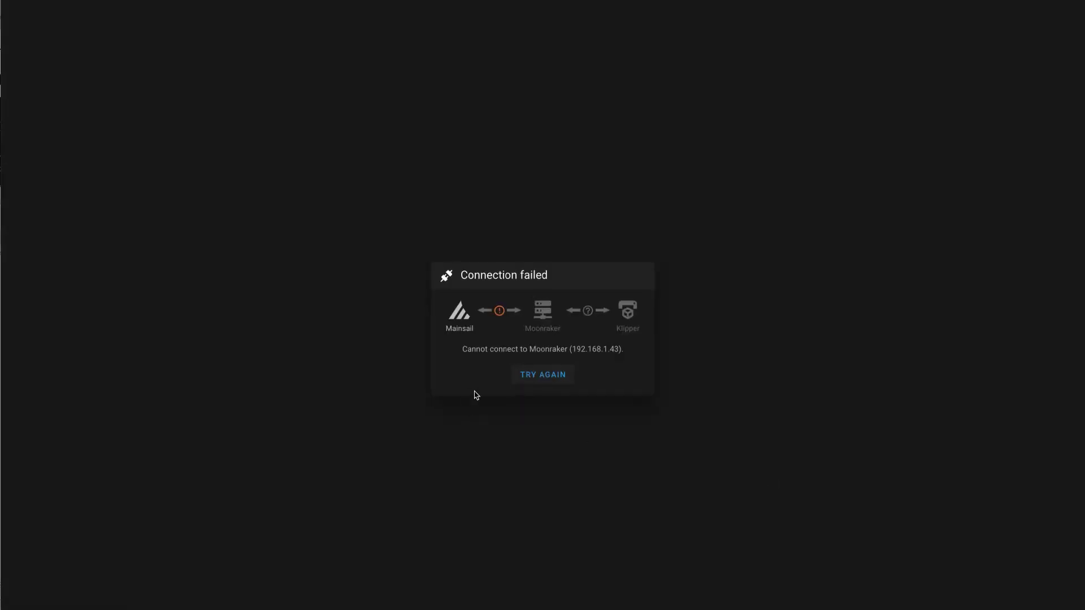
# Retry the failed Moonraker connection at 192.168.1.43 so Mainsail reinitializes
pyautogui.click(542, 375)
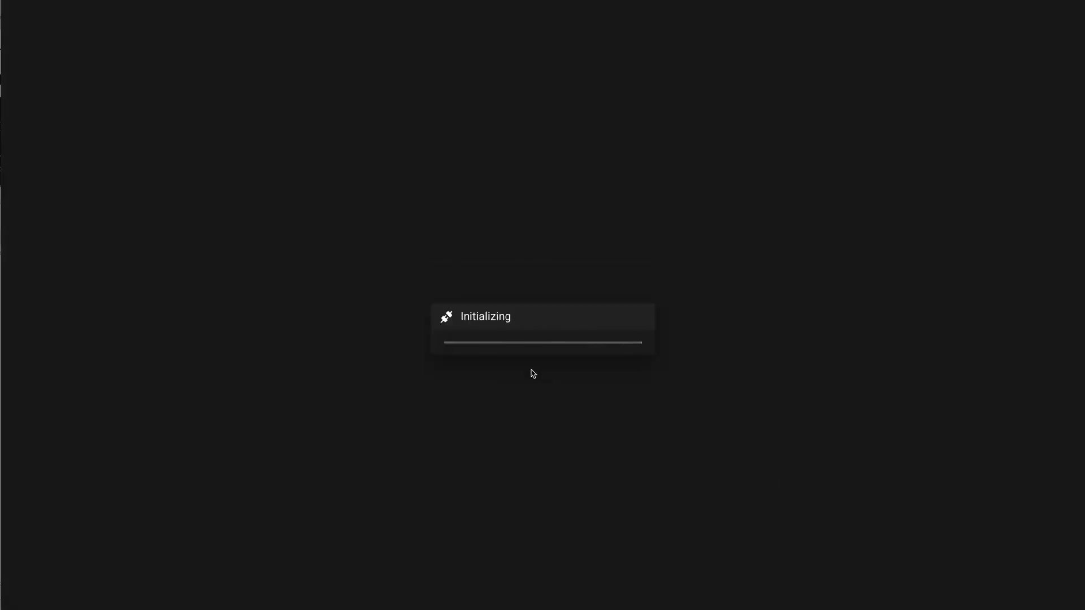